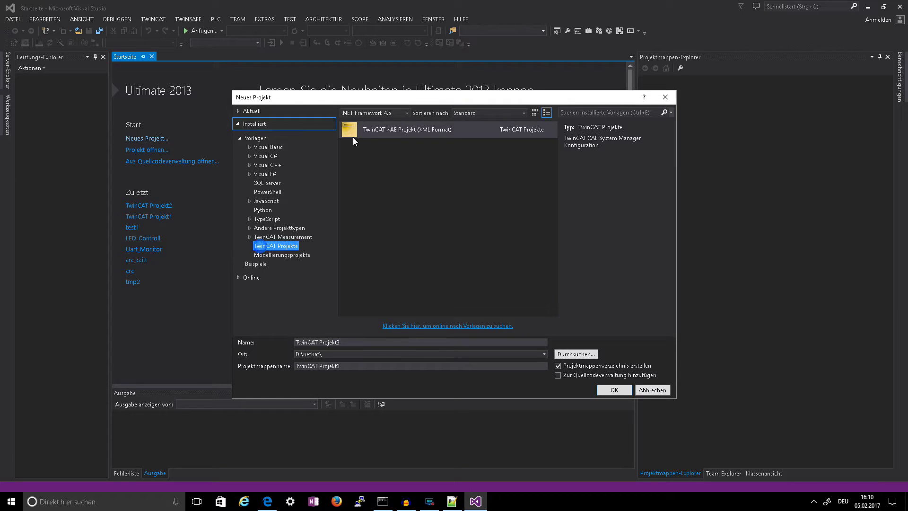
# Create a new TwinCAT XAE Projekt (XML Format) solution, TwinCAT Projekt3
pyautogui.click(369, 129)
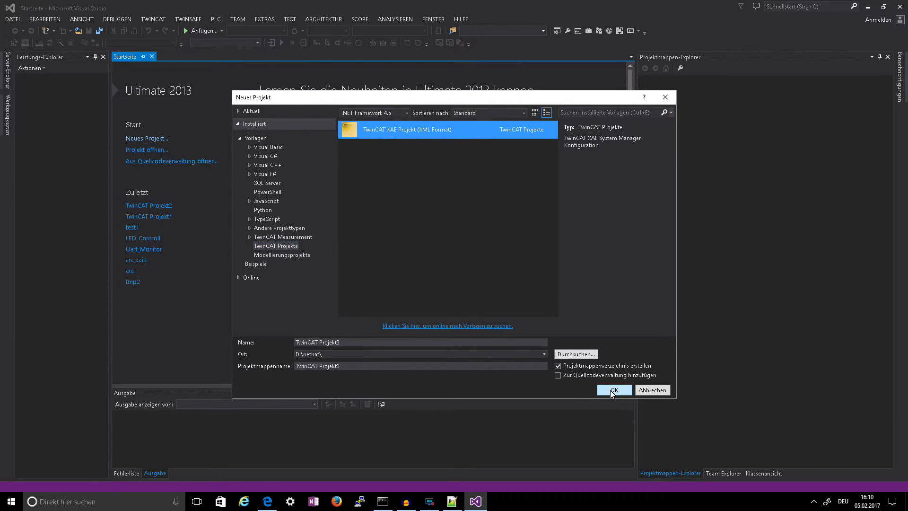
pyautogui.click(613, 390)
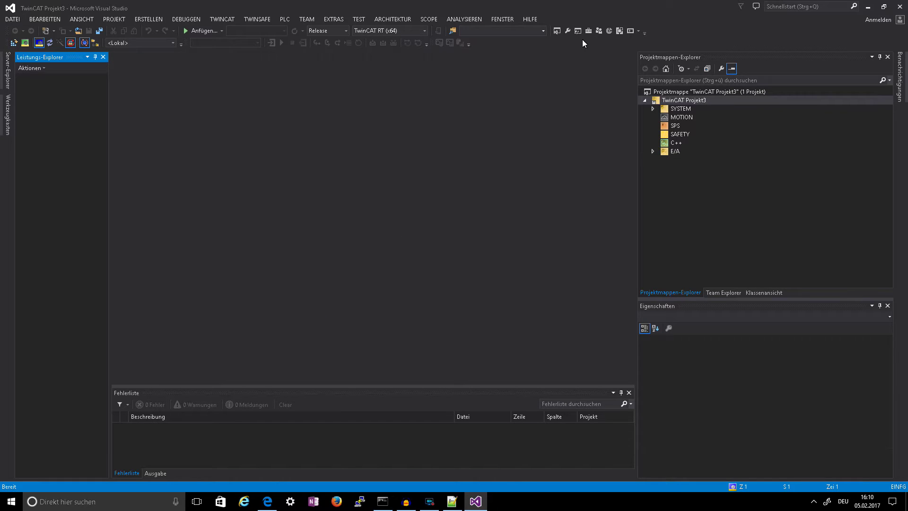
# Minimise Visual Studio and open File Explorer on Dieser PC with Win+E
pyautogui.click(868, 7)
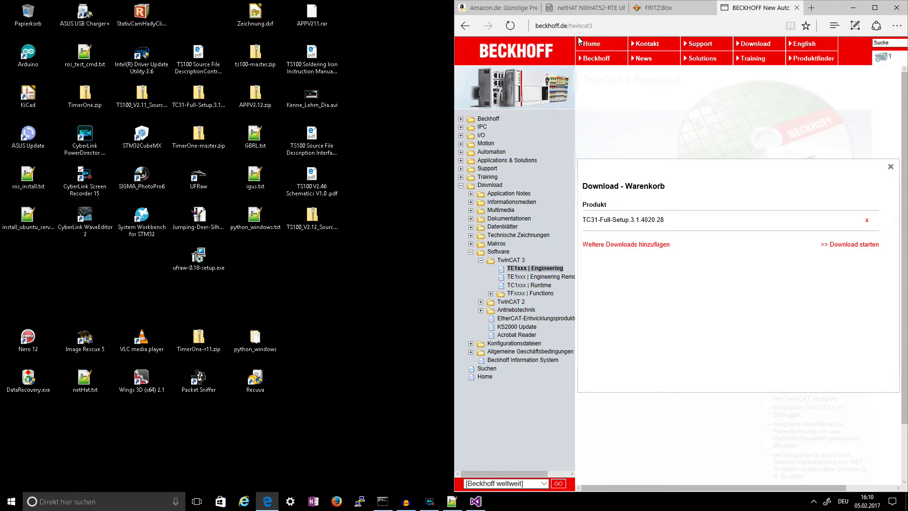
pyautogui.press('super+e')
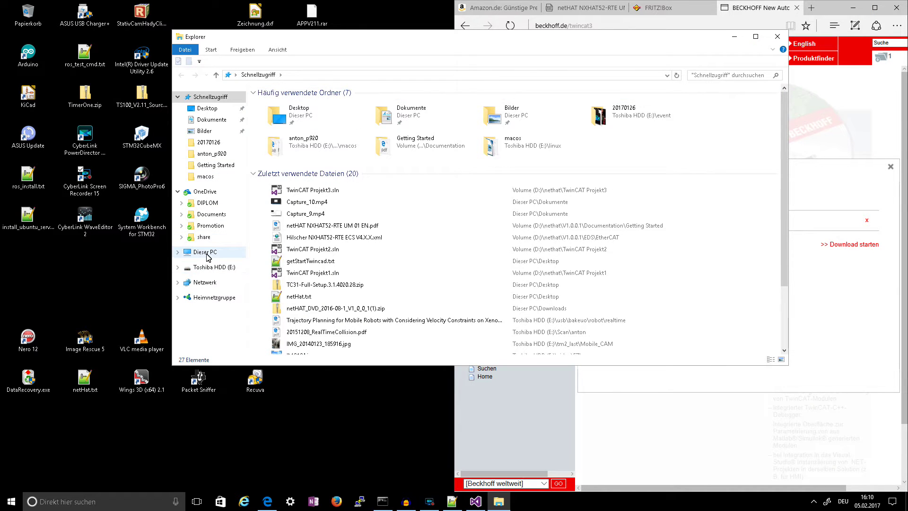
pyautogui.click(203, 252)
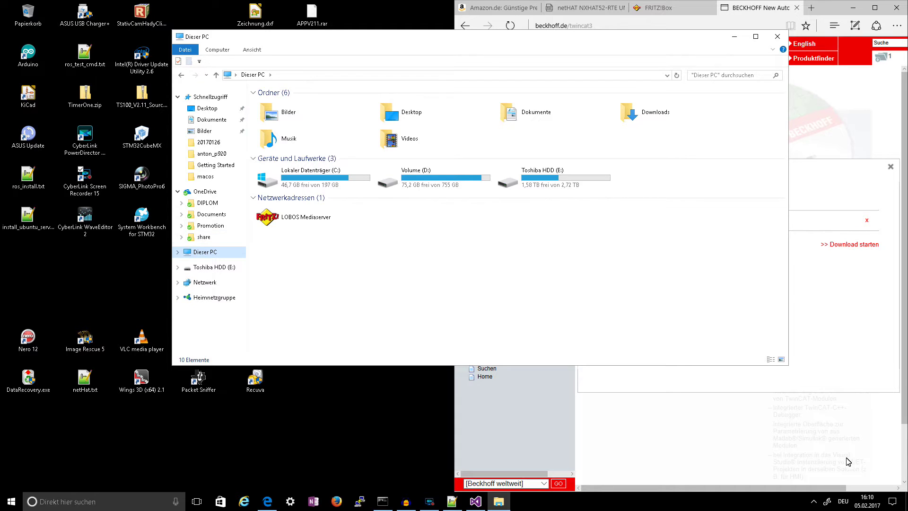
pyautogui.click(814, 502)
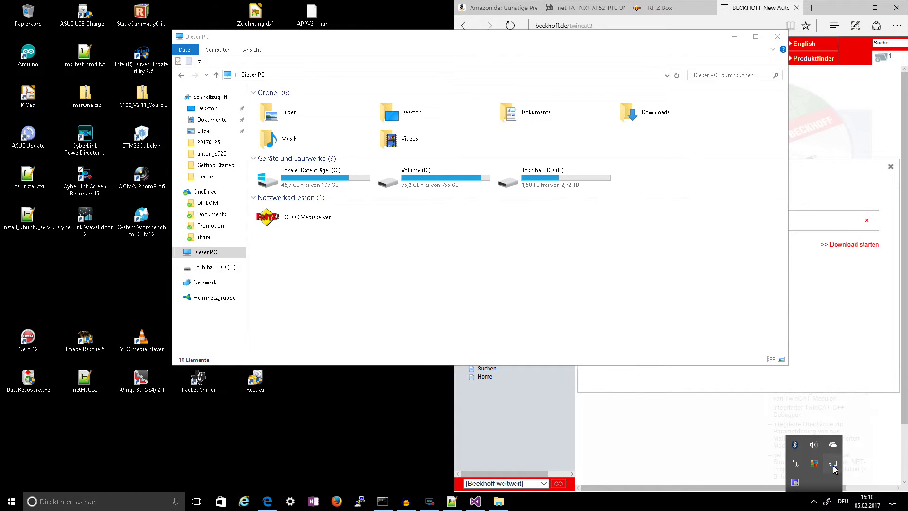
# Open the network adapter list from the tray and compare the Internet and Labor adapters
pyautogui.click(833, 462)
pyautogui.click(783, 450)
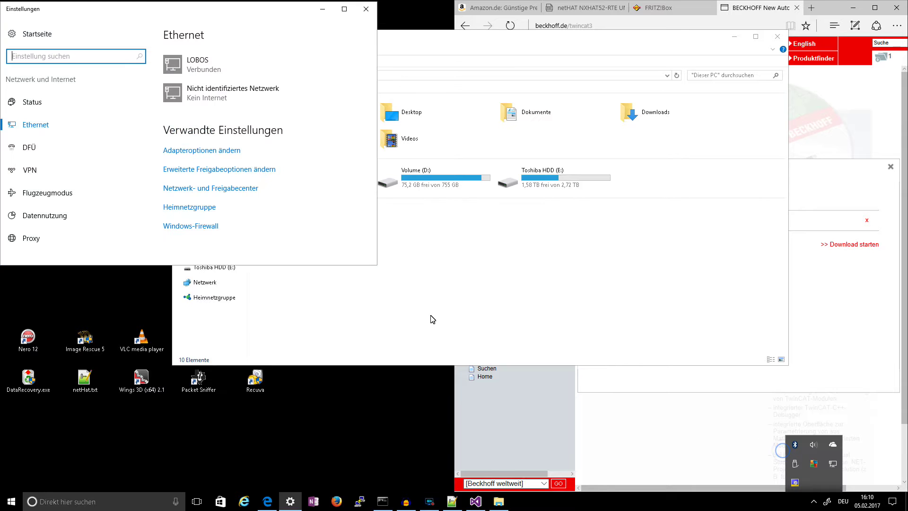
pyautogui.click(189, 151)
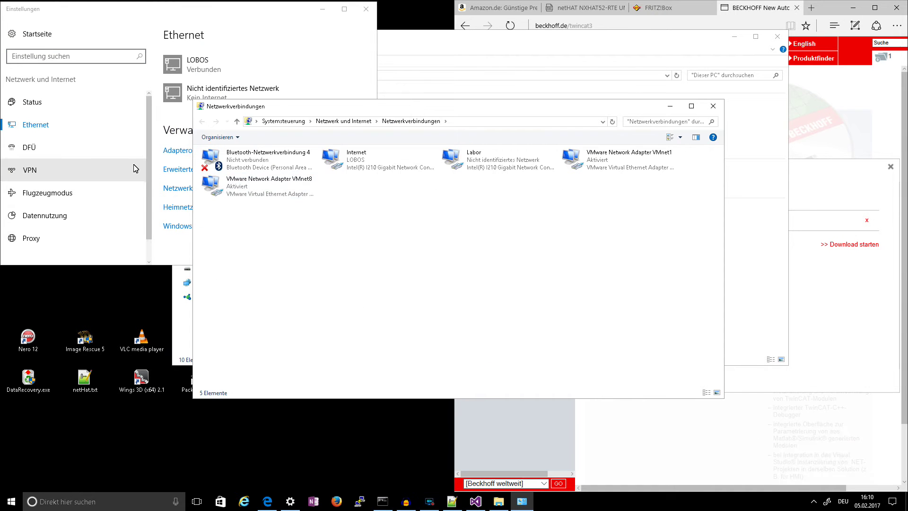
pyautogui.click(502, 165)
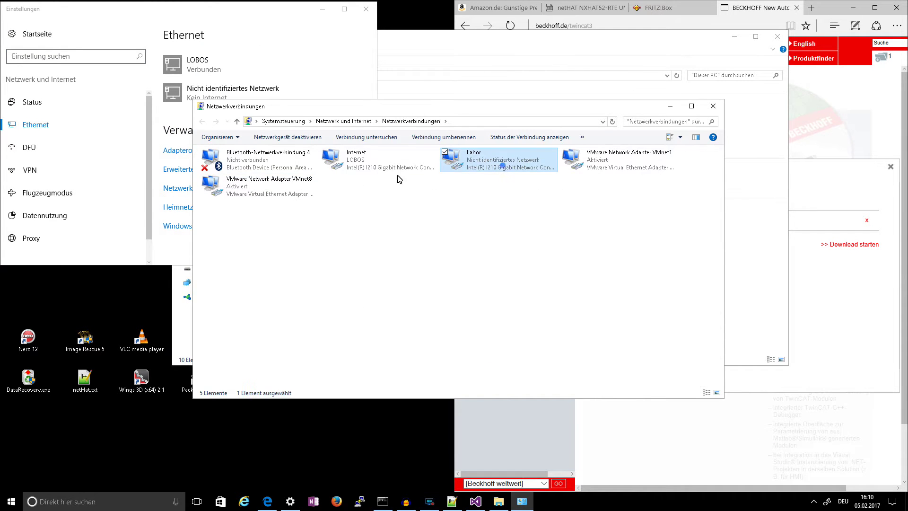
pyautogui.click(371, 232)
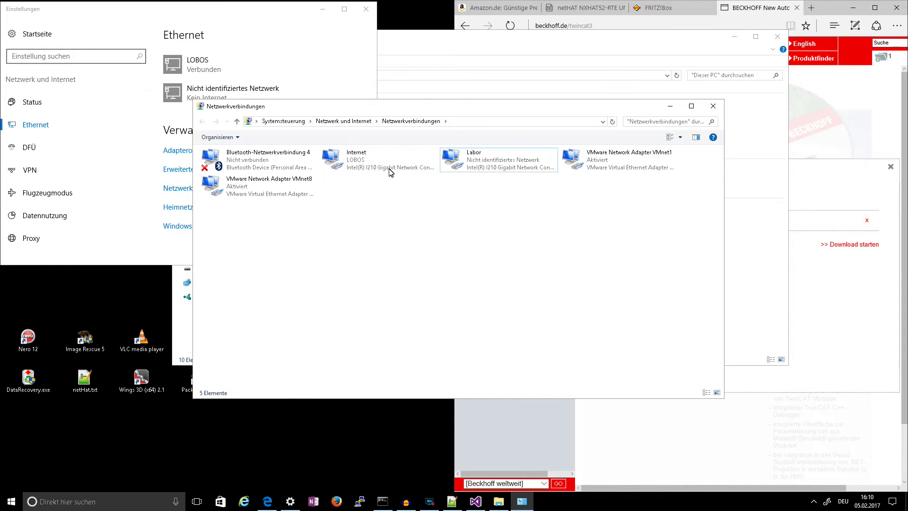
pyautogui.click(343, 169)
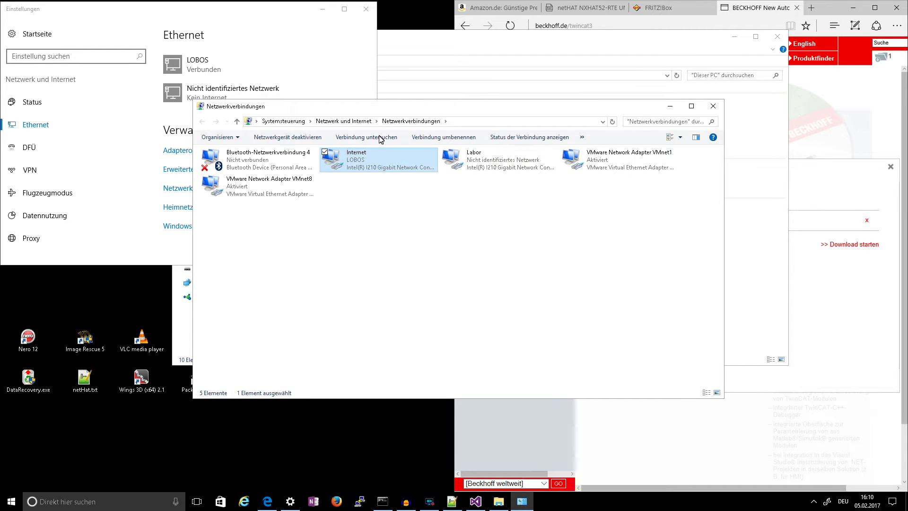
pyautogui.click(506, 164)
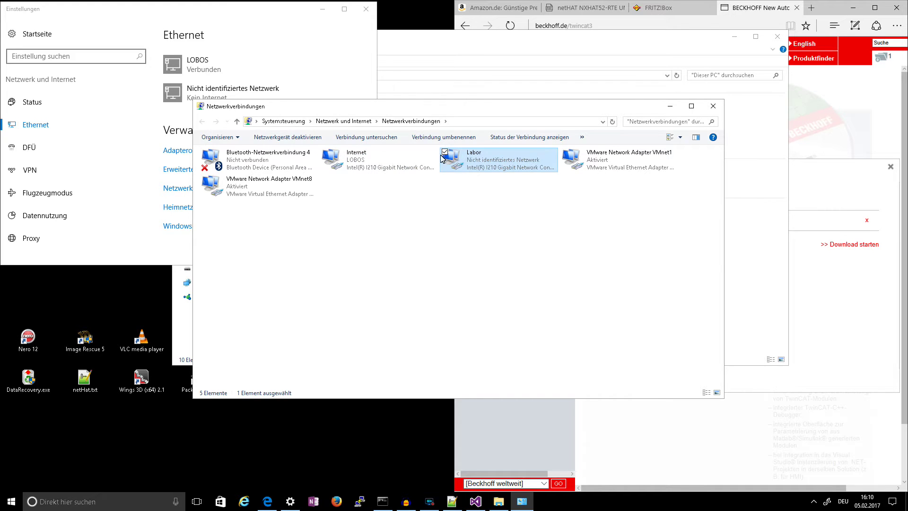
pyautogui.click(481, 258)
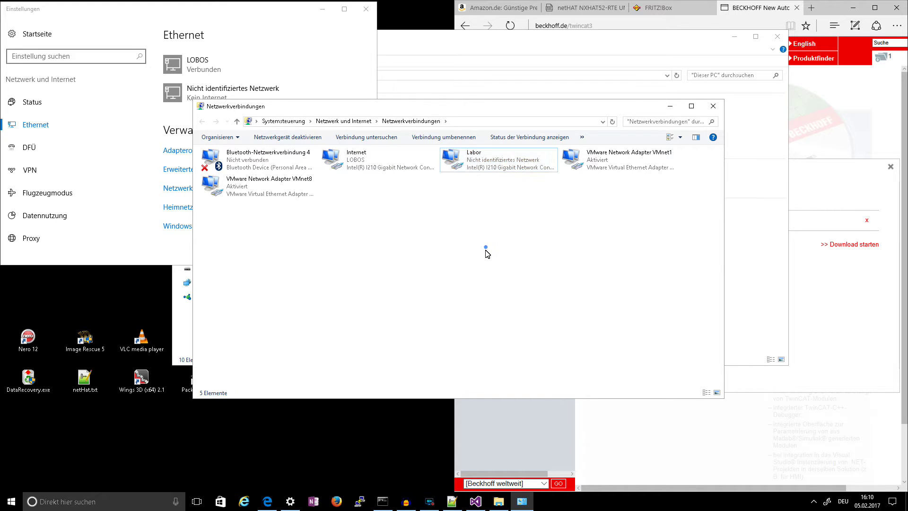
# Review the Labor adapter's properties, including VMware Bridge Protocol, and cancel without changes
pyautogui.rightClick(490, 162)
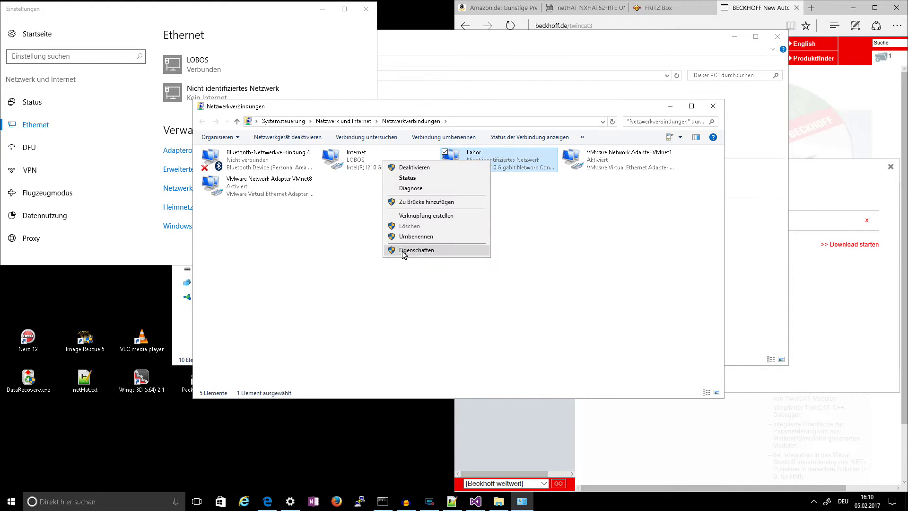
pyautogui.click(402, 251)
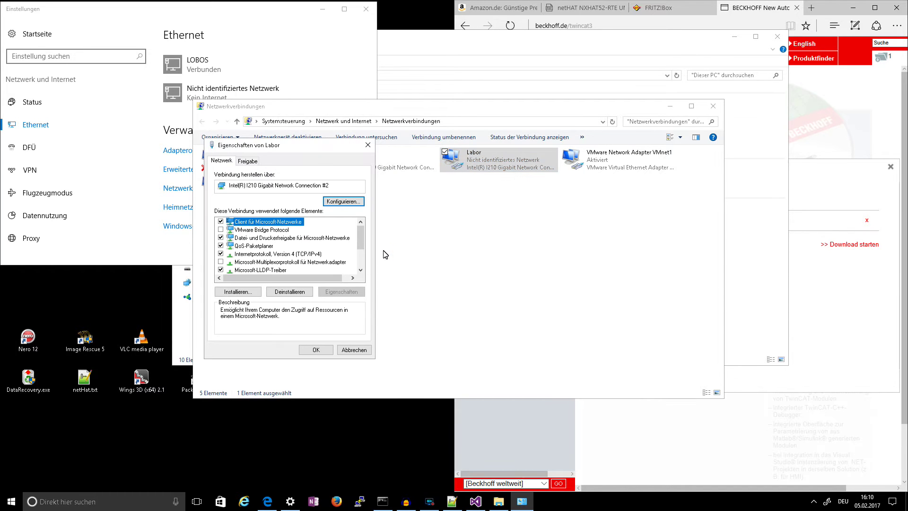
pyautogui.press('Down')
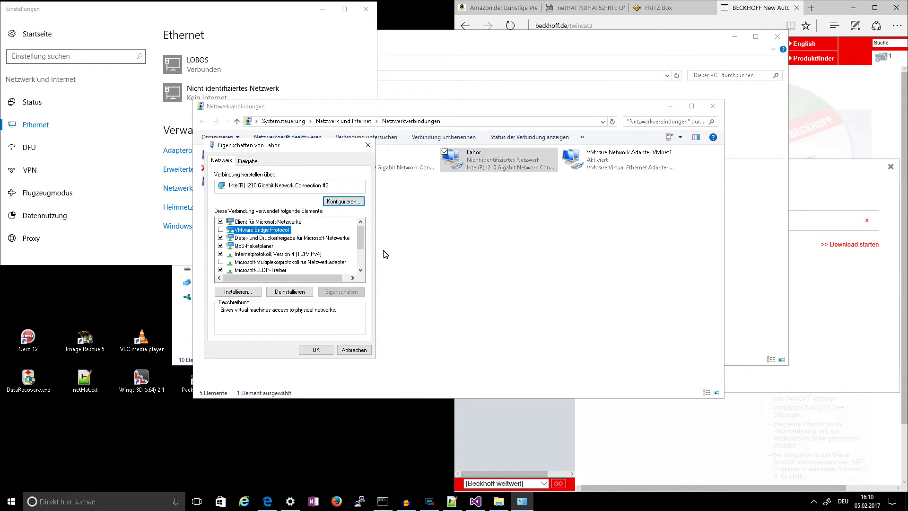
pyautogui.click(344, 350)
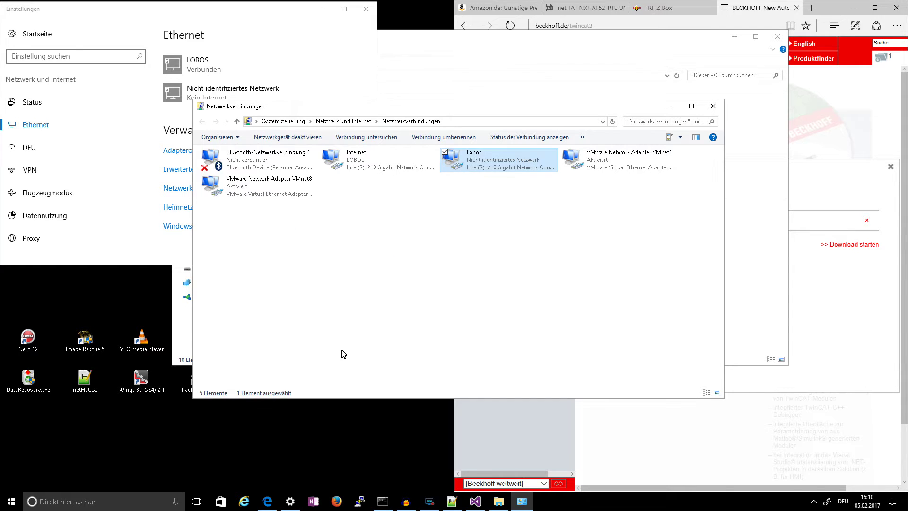
# Close the Network Connections, network settings and Dieser PC windows
pyautogui.click(712, 105)
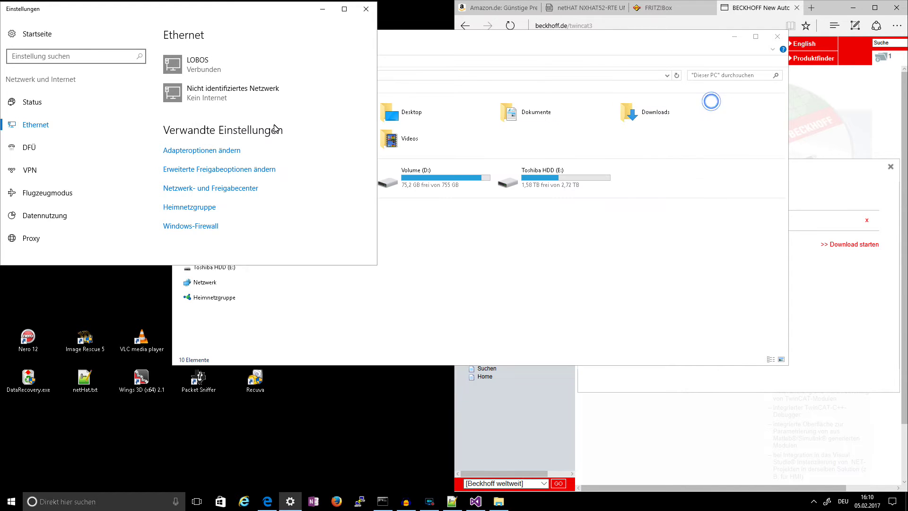
pyautogui.click(366, 9)
pyautogui.click(778, 37)
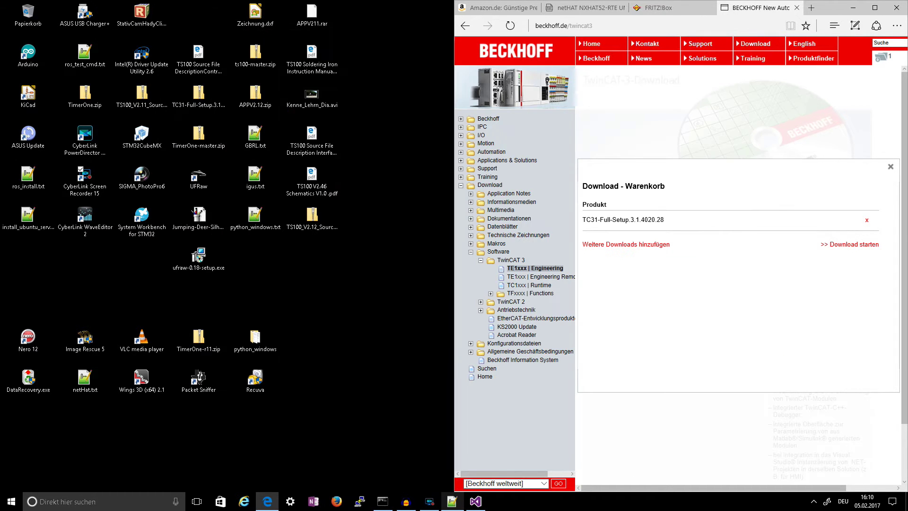
# Restore TwinCAT XAE and confirm Labor is realtime capable in the RT-Ethernet adapter list
pyautogui.click(476, 502)
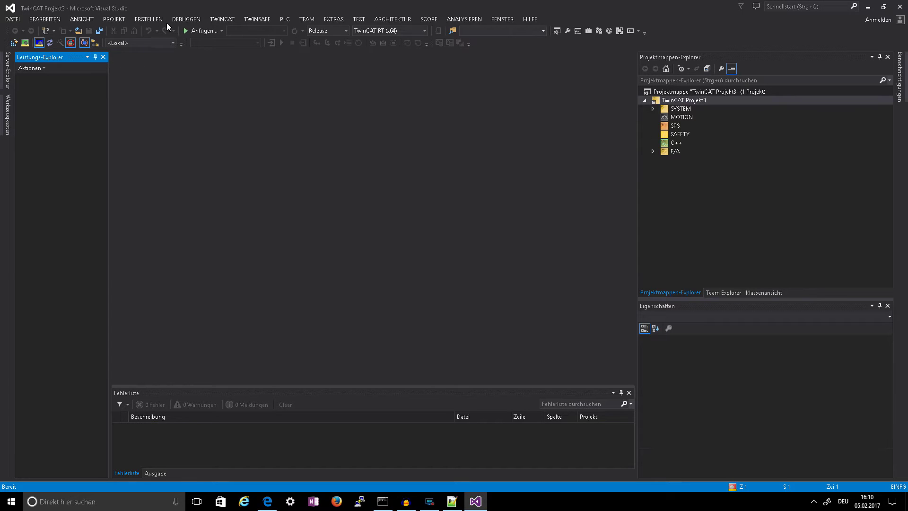
pyautogui.click(221, 20)
pyautogui.click(219, 21)
pyautogui.click(219, 22)
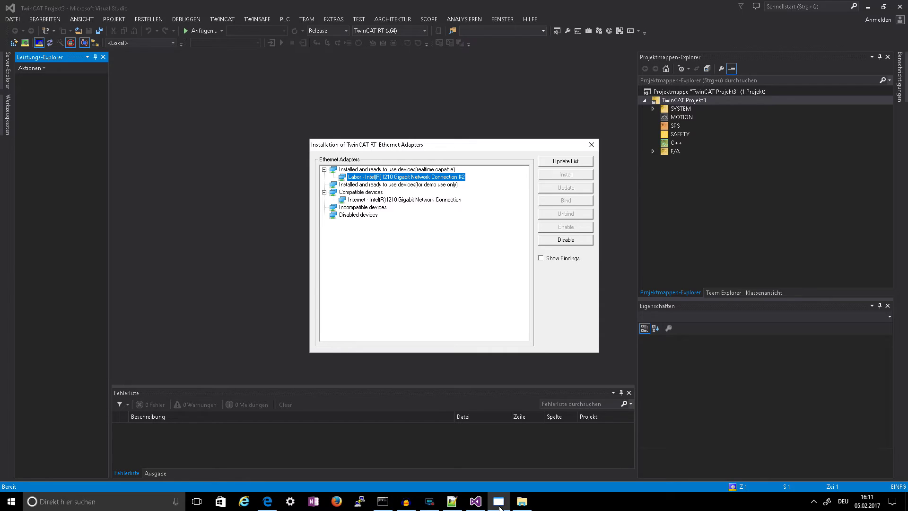
pyautogui.click(591, 144)
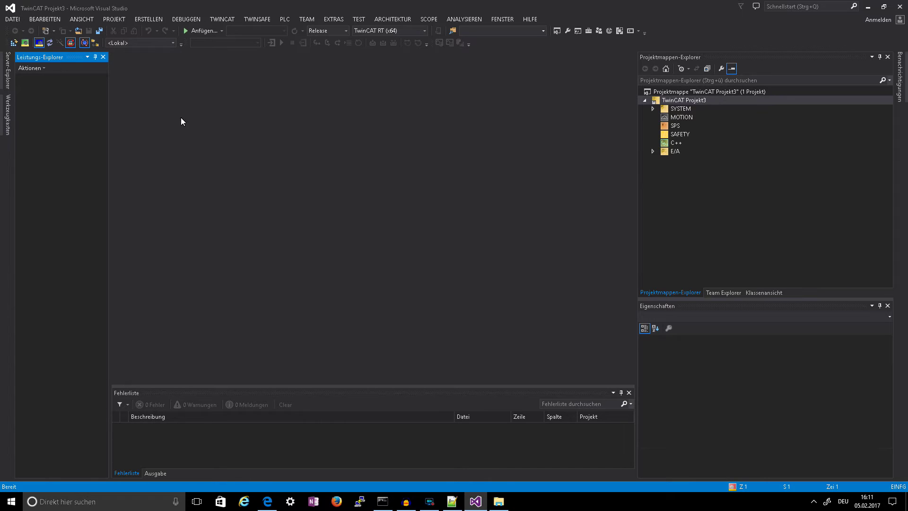
# Expand E/A to show Geräte and Zuordnungen, and restart TwinCAT in Config Mode
pyautogui.click(658, 152)
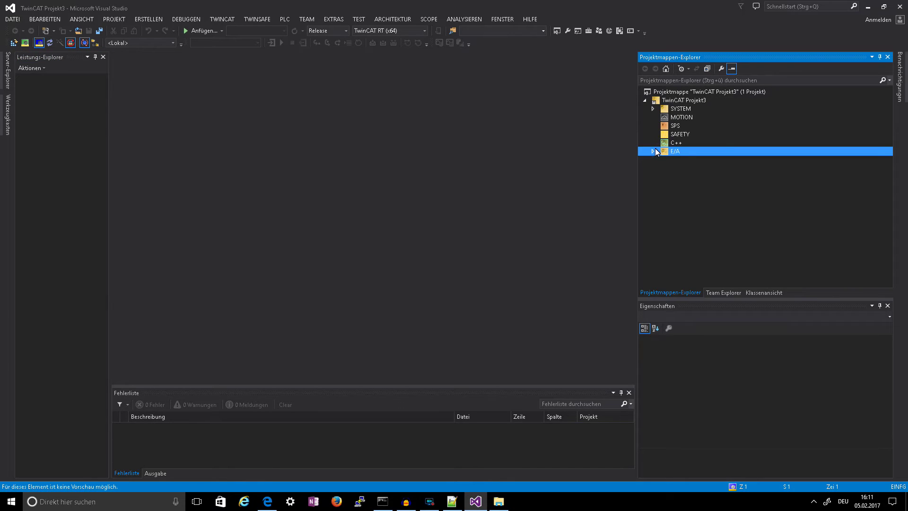
pyautogui.click(654, 150)
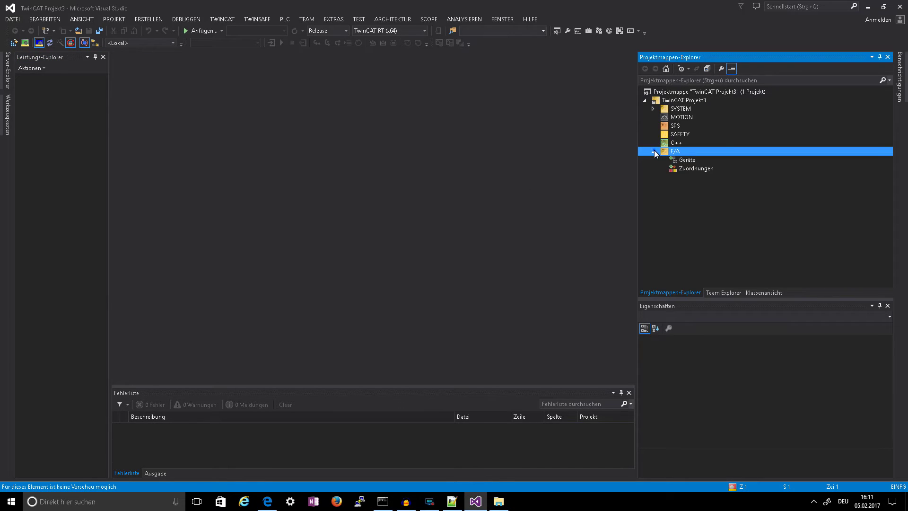
pyautogui.click(39, 42)
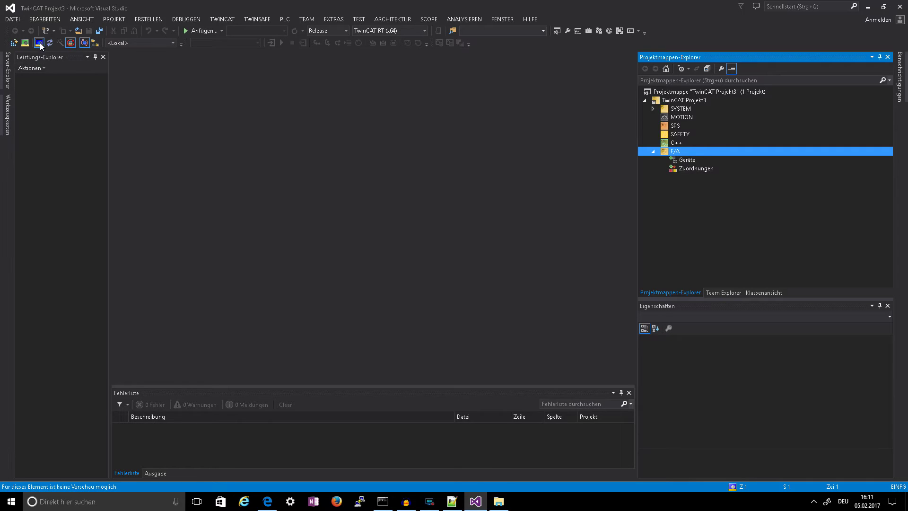
pyautogui.click(457, 285)
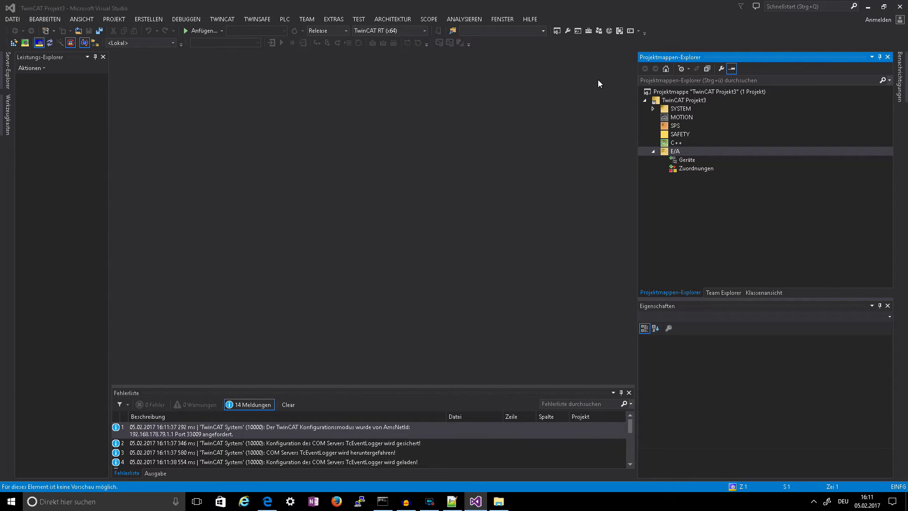
pyautogui.click(681, 160)
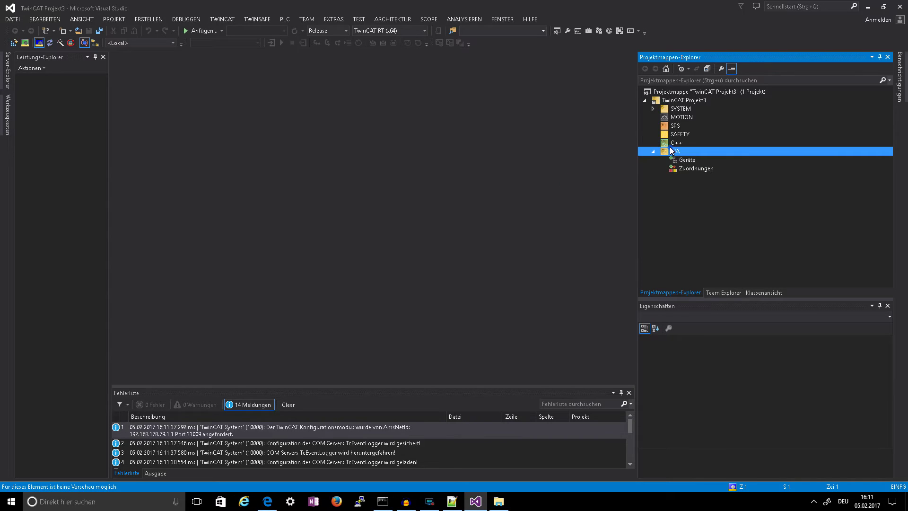
# Scan Geräte for devices and discard the one EtherCAT device found on Labor
pyautogui.rightClick(682, 159)
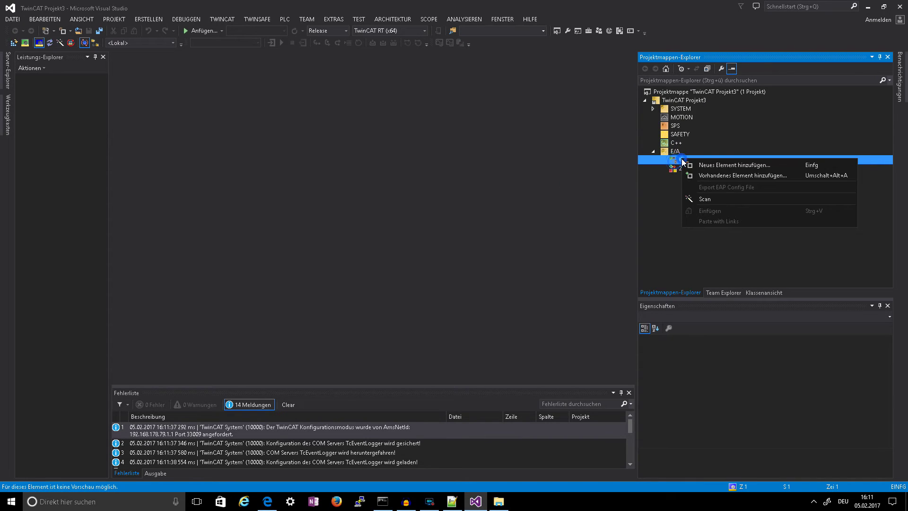
pyautogui.click(699, 197)
pyautogui.click(485, 282)
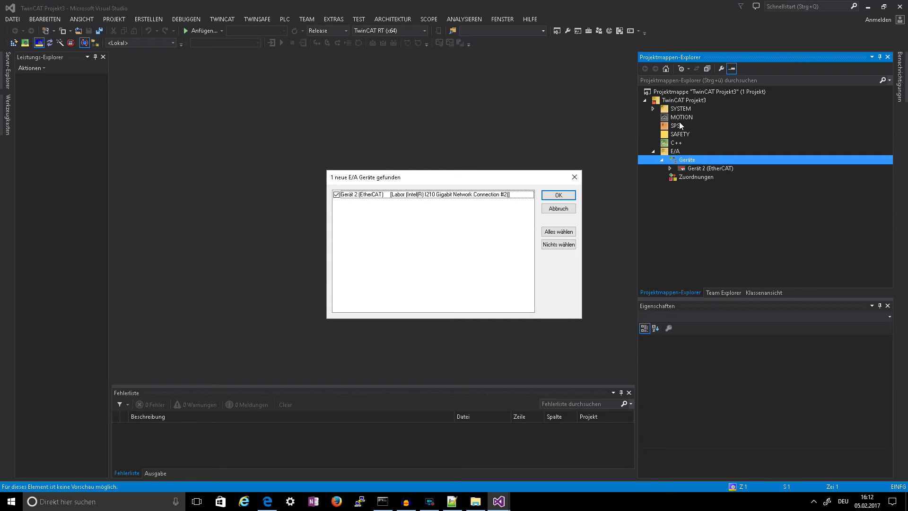
pyautogui.click(558, 209)
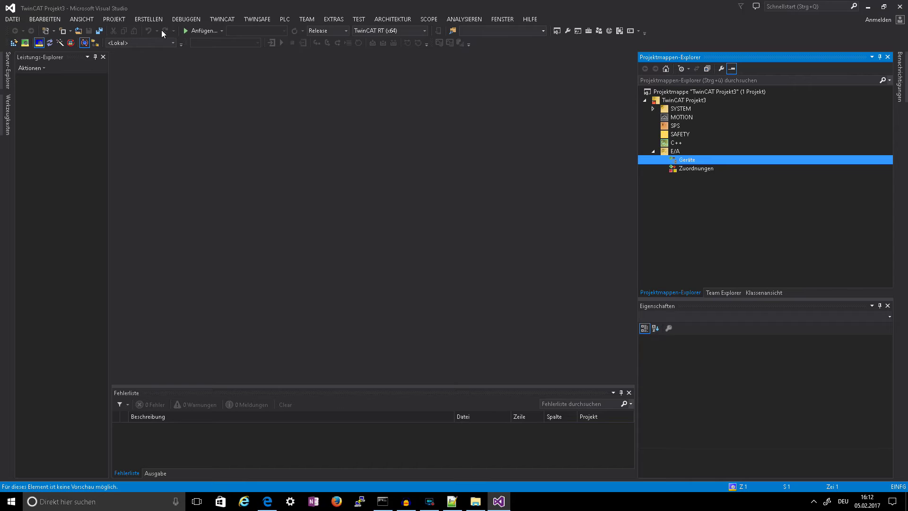
pyautogui.click(219, 19)
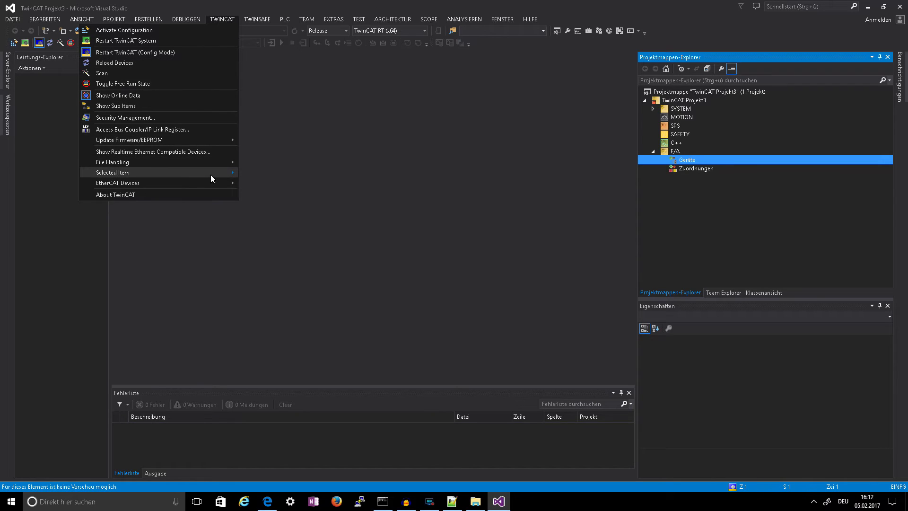
pyautogui.moveTo(211, 175)
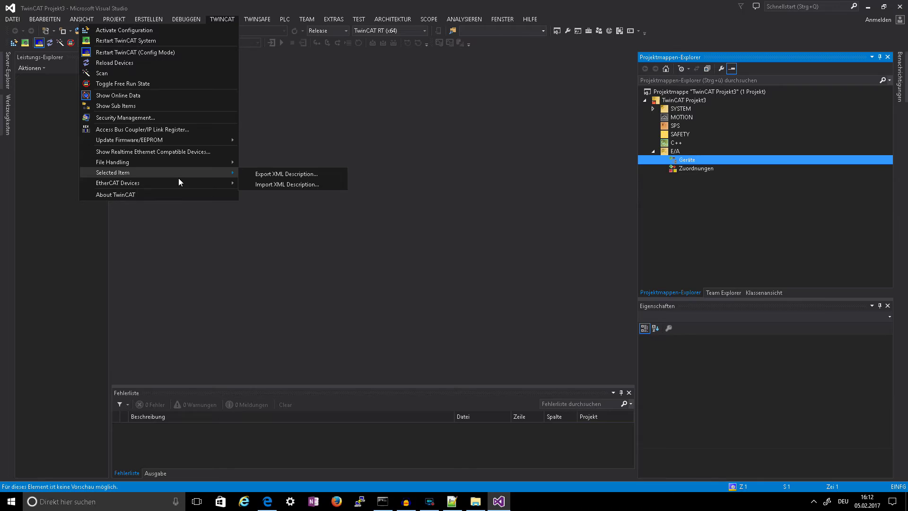
pyautogui.click(286, 185)
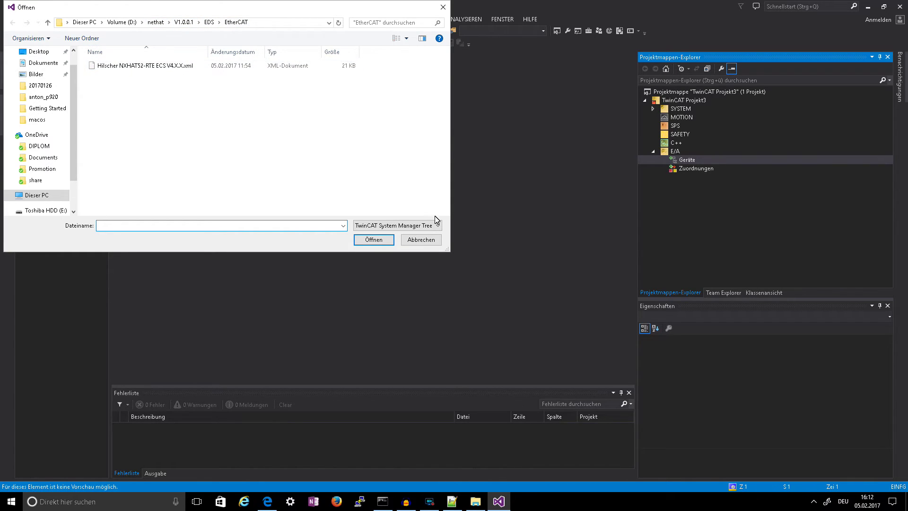
pyautogui.click(414, 243)
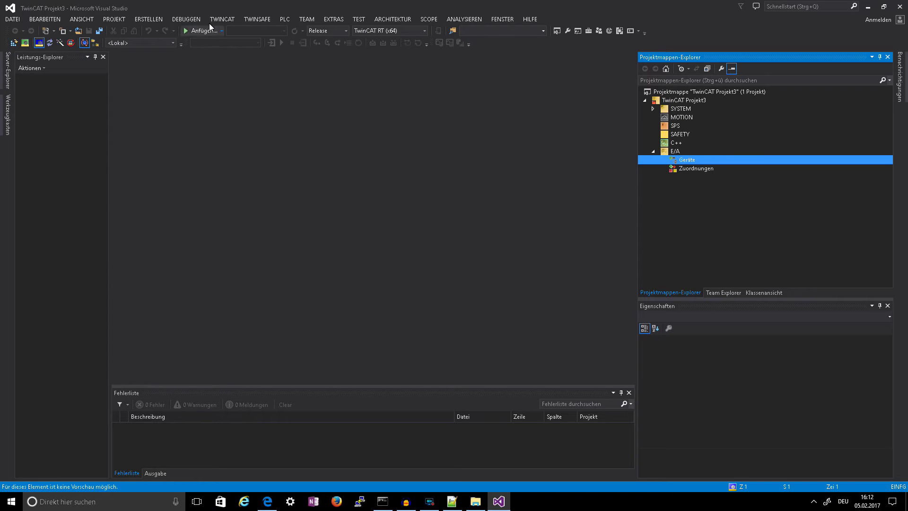
# Scan Geräte again, accept the EtherCAT device and search boxes to add Box 1 (NETX 52-RE/ECS)
pyautogui.click(189, 20)
pyautogui.moveTo(211, 19)
pyautogui.click(674, 160)
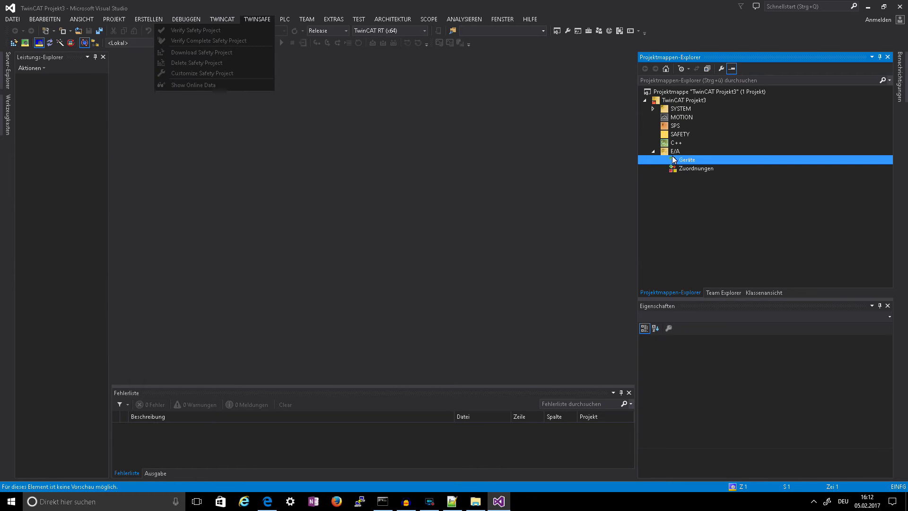
pyautogui.rightClick(693, 162)
pyautogui.click(736, 198)
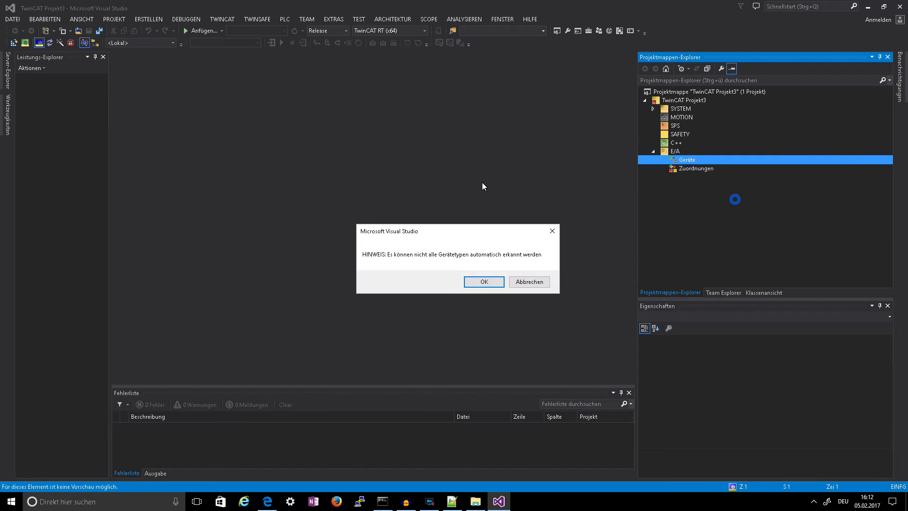
pyautogui.click(485, 284)
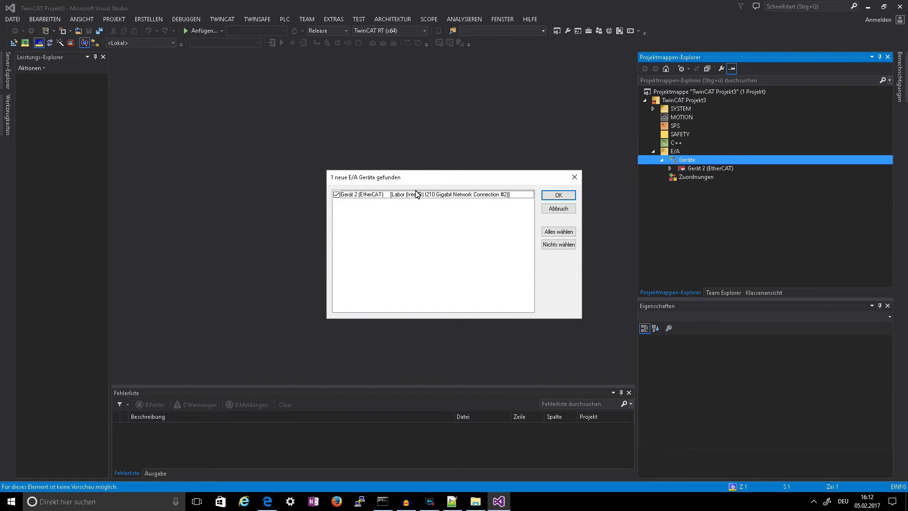
pyautogui.click(552, 198)
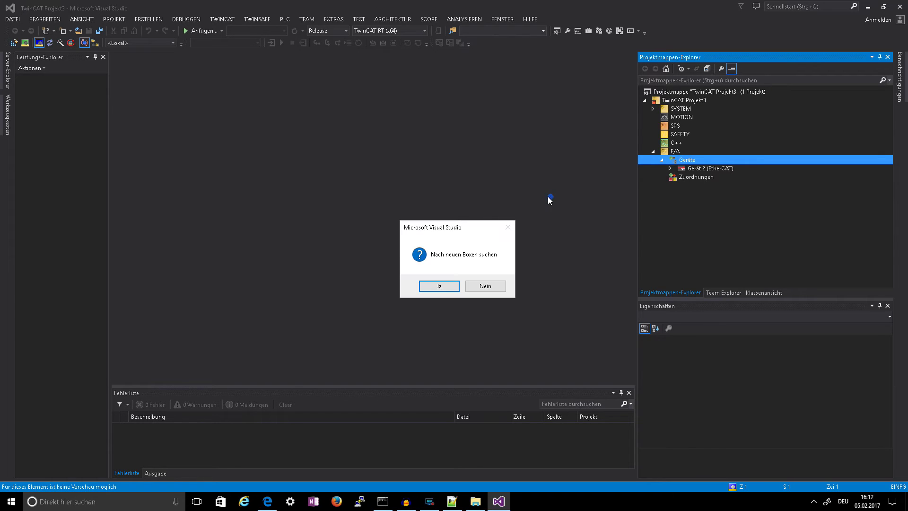
pyautogui.click(431, 285)
pyautogui.click(436, 286)
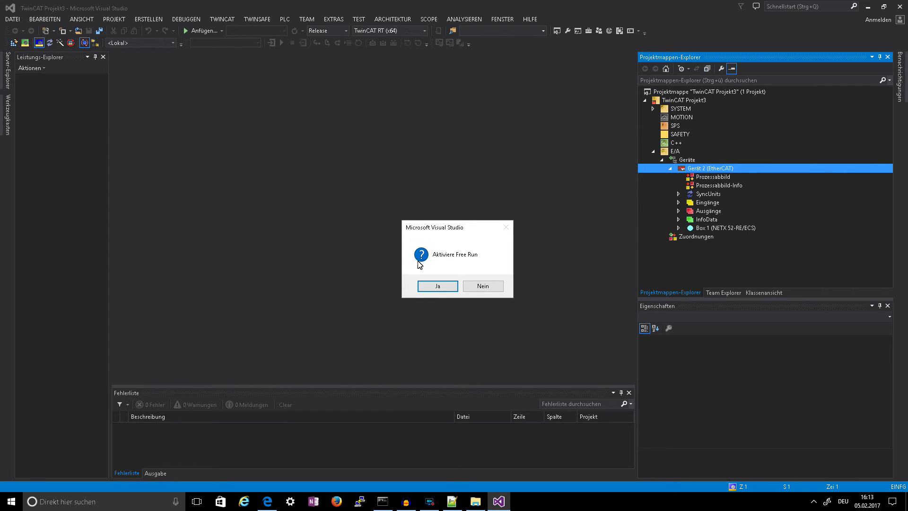
# Activate Free Run and open Box 1's RxPDO outputs, 1 Byte Out (0) to (31)
pyautogui.click(437, 286)
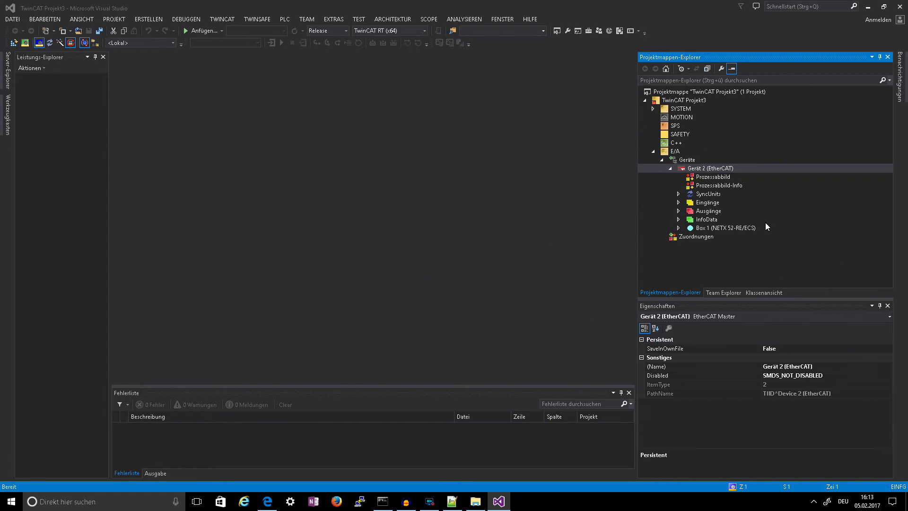
pyautogui.click(679, 228)
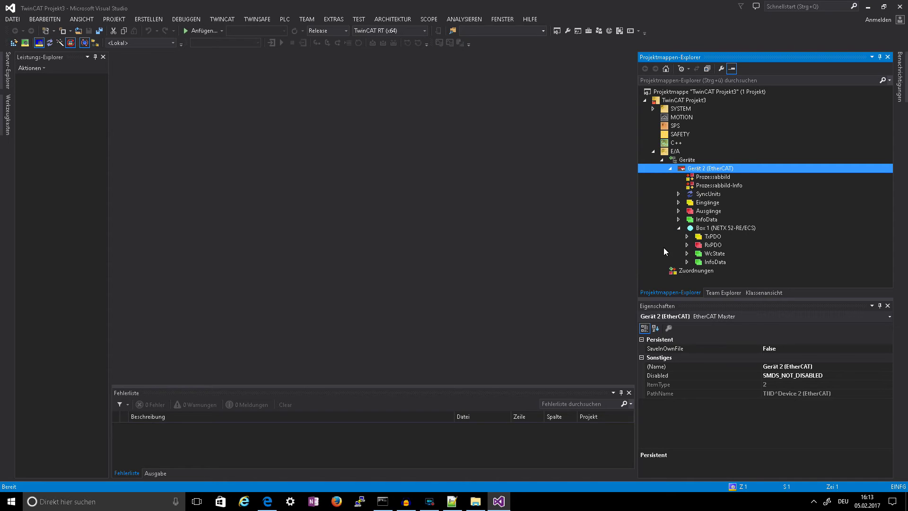
pyautogui.click(687, 246)
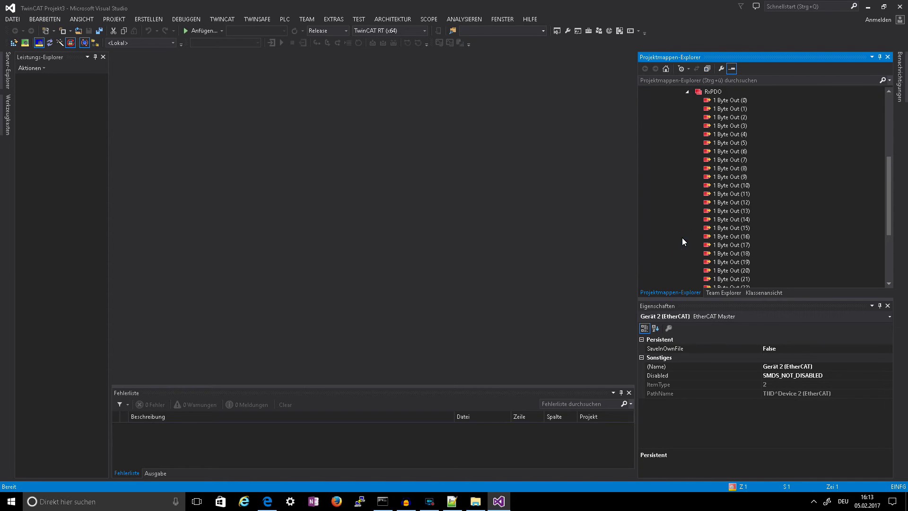
pyautogui.scroll(2, 683, 238)
pyautogui.doubleClick(708, 143)
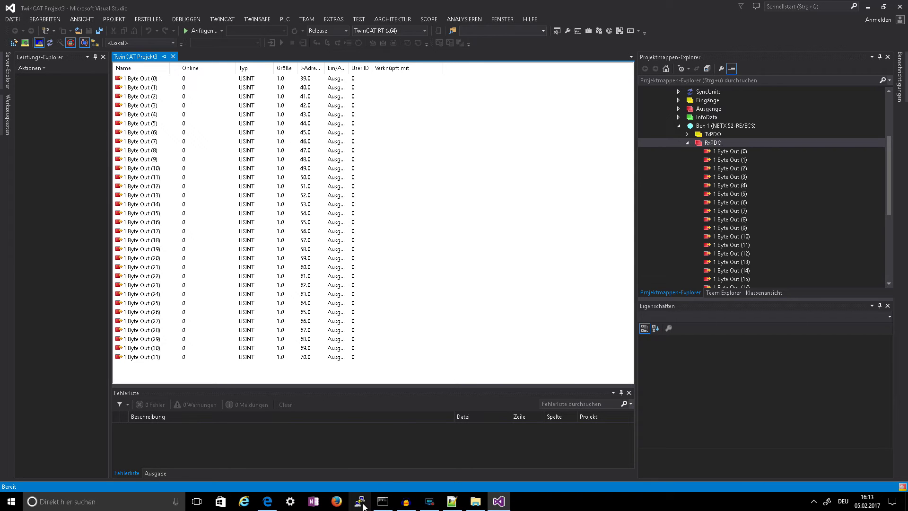
pyautogui.scroll(-4, 711, 175)
pyautogui.click(714, 175)
pyautogui.scroll(8, 707, 213)
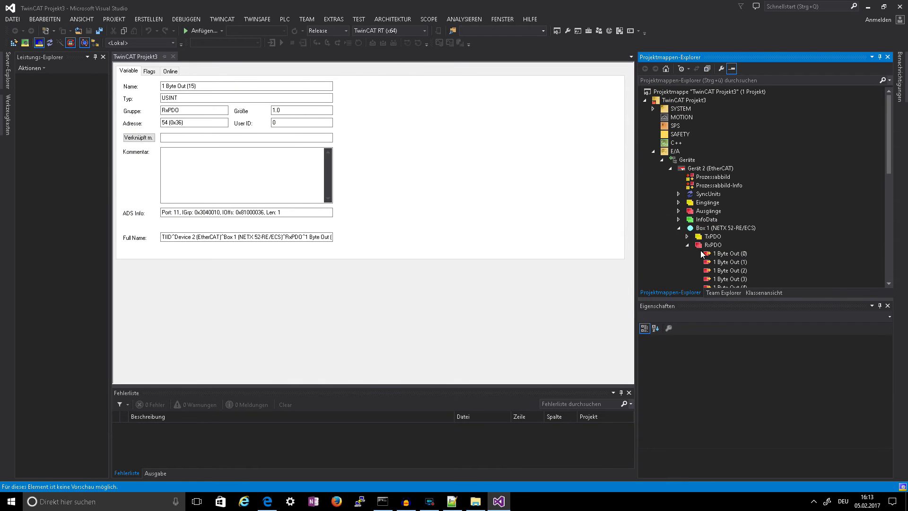
pyautogui.click(712, 245)
pyautogui.doubleClick(705, 246)
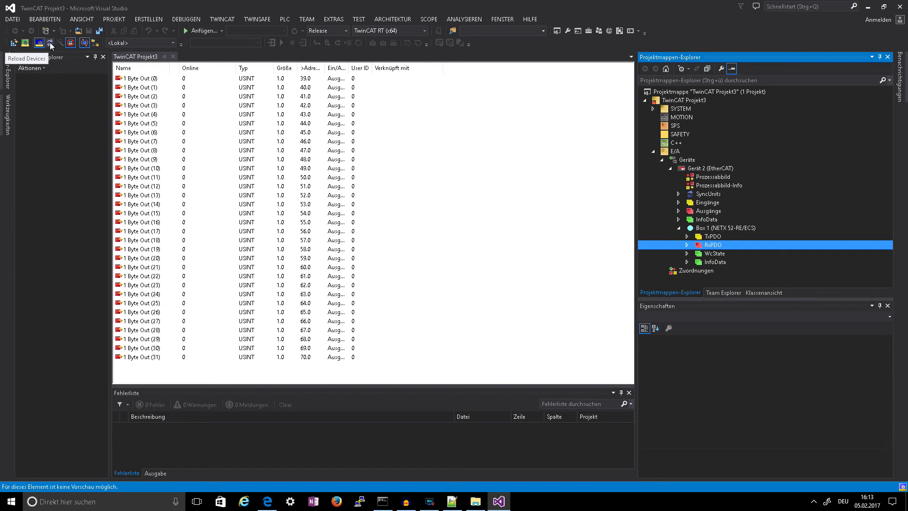
# Collapse E/A and toggle the master's Free Run state so Box 1 returns to OP
pyautogui.click(671, 169)
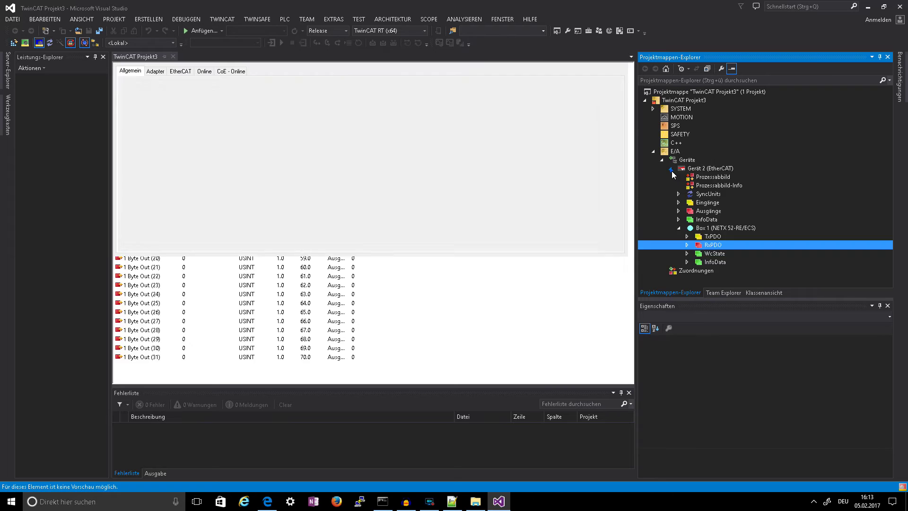
pyautogui.click(653, 153)
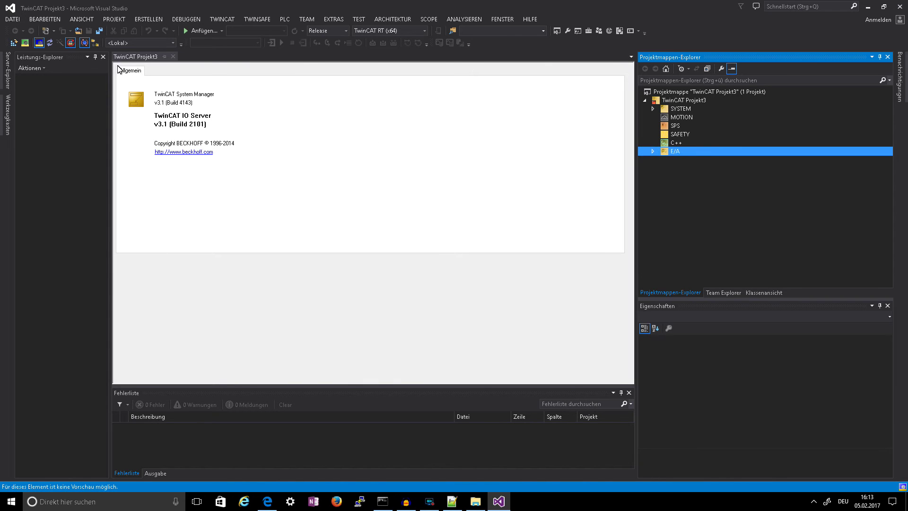
pyautogui.click(95, 43)
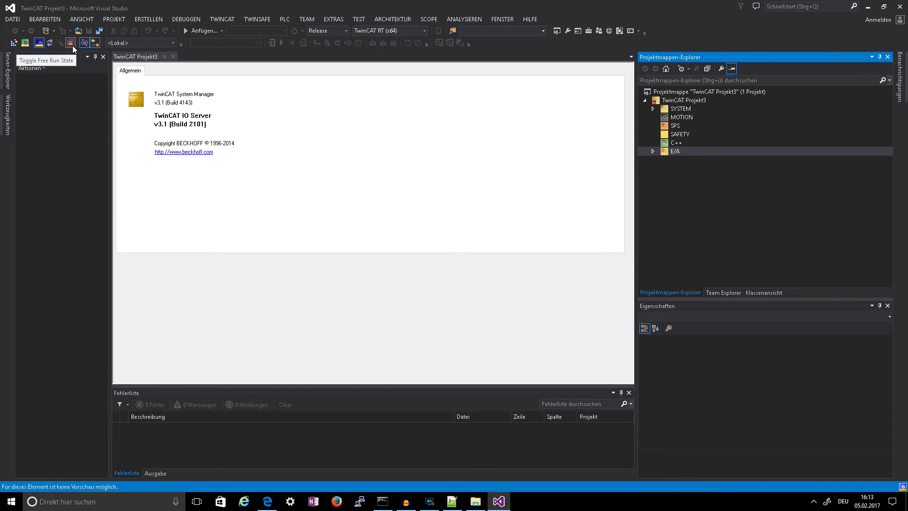
pyautogui.click(72, 42)
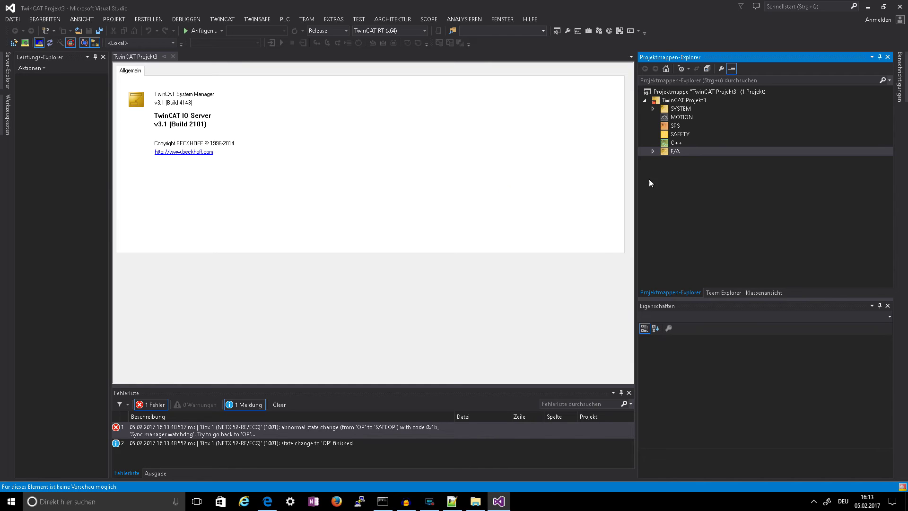
# Expand E/A > Gerät 2 and show Box 1's general settings and variables
pyautogui.click(653, 151)
pyautogui.click(670, 168)
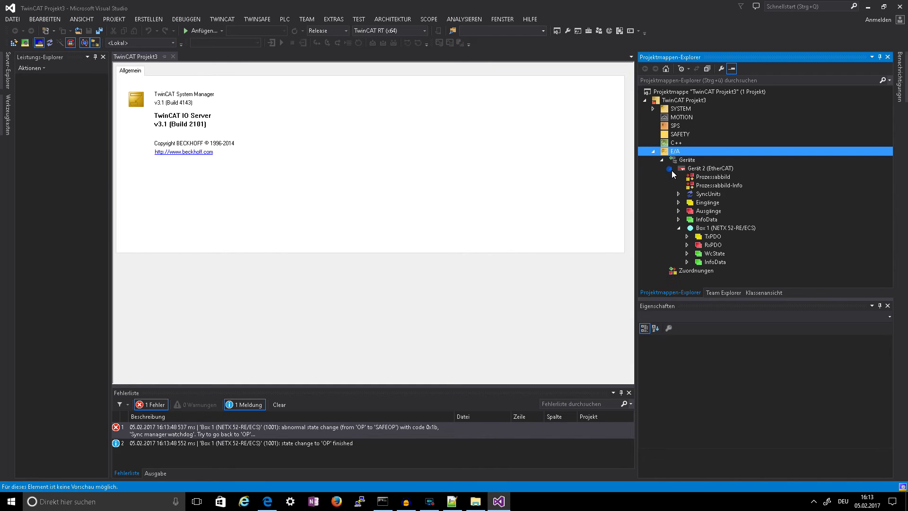
pyautogui.click(700, 228)
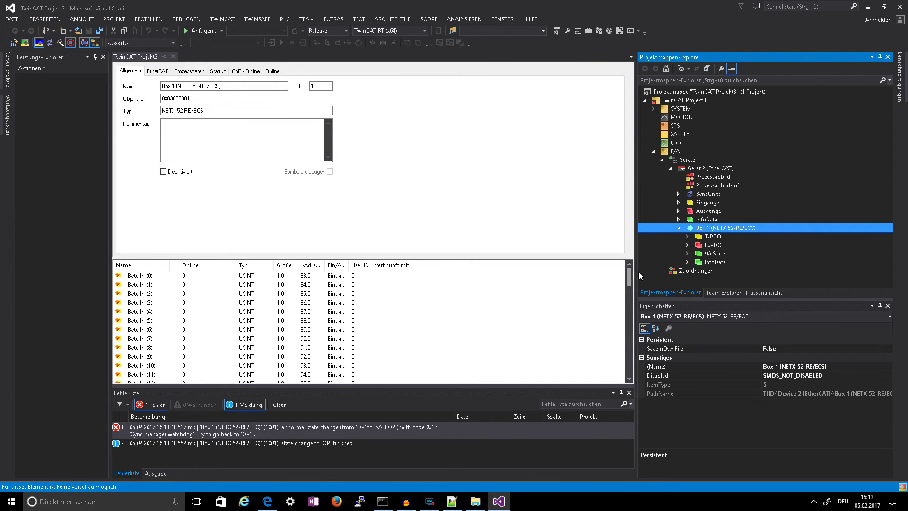
pyautogui.rightClick(706, 231)
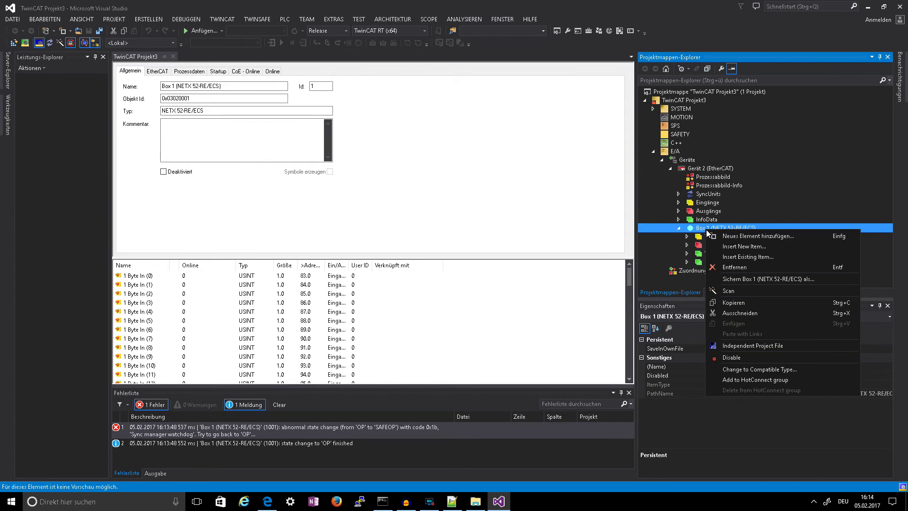
pyautogui.click(756, 346)
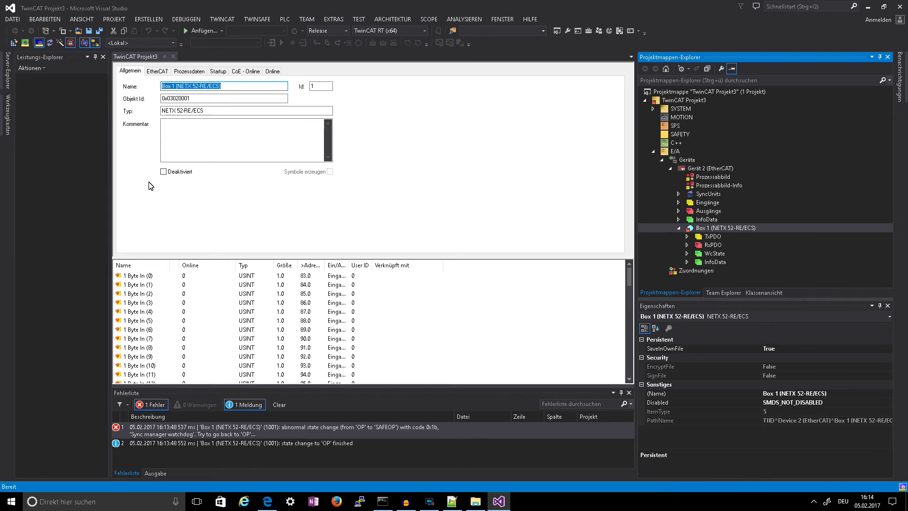
pyautogui.scroll(-15, 216, 319)
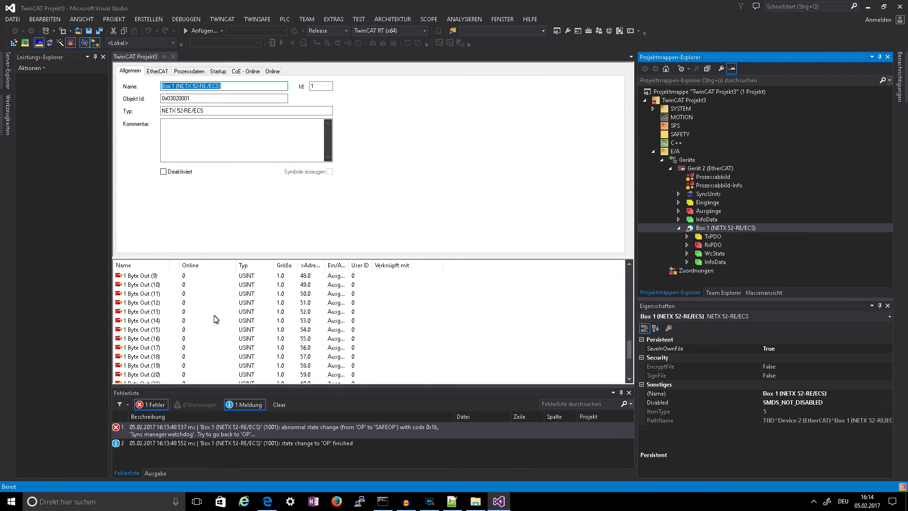
pyautogui.scroll(-3, 215, 319)
pyautogui.scroll(5, 216, 319)
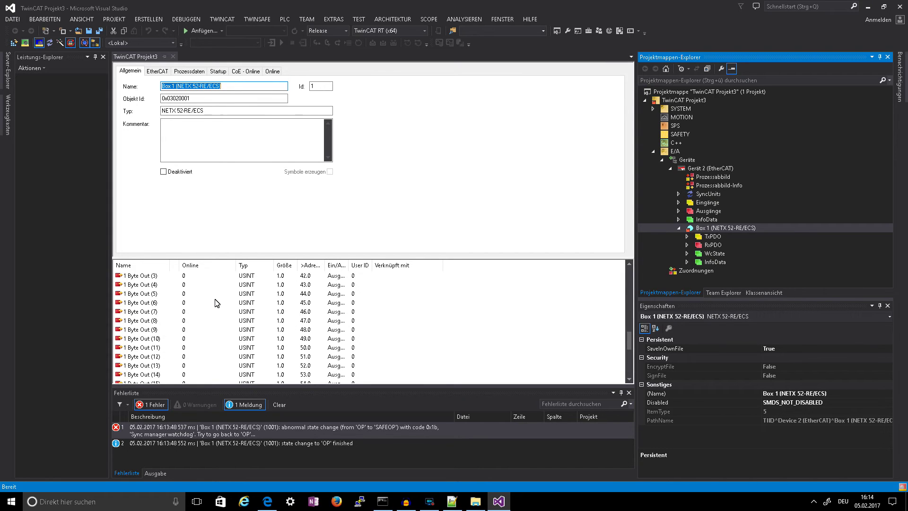
pyautogui.click(217, 295)
pyautogui.click(215, 287)
pyautogui.click(157, 71)
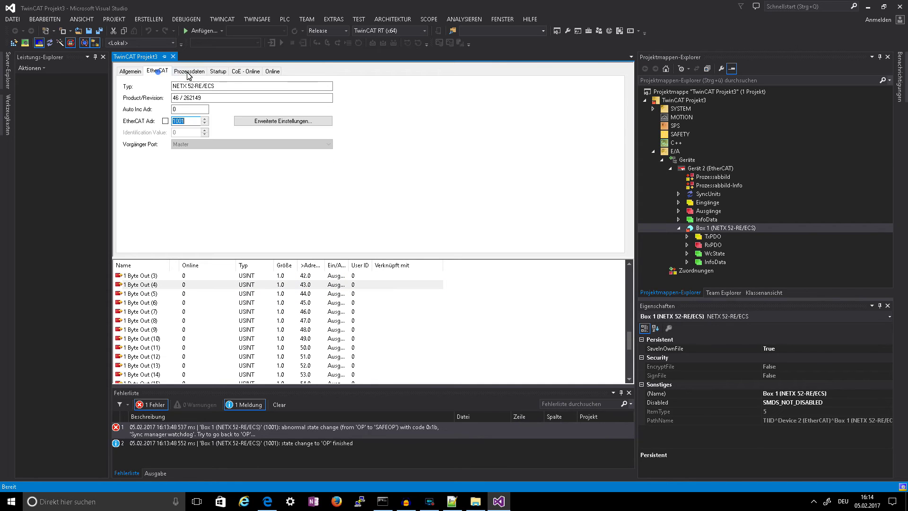
pyautogui.click(189, 71)
pyautogui.click(218, 71)
pyautogui.click(246, 71)
pyautogui.click(273, 72)
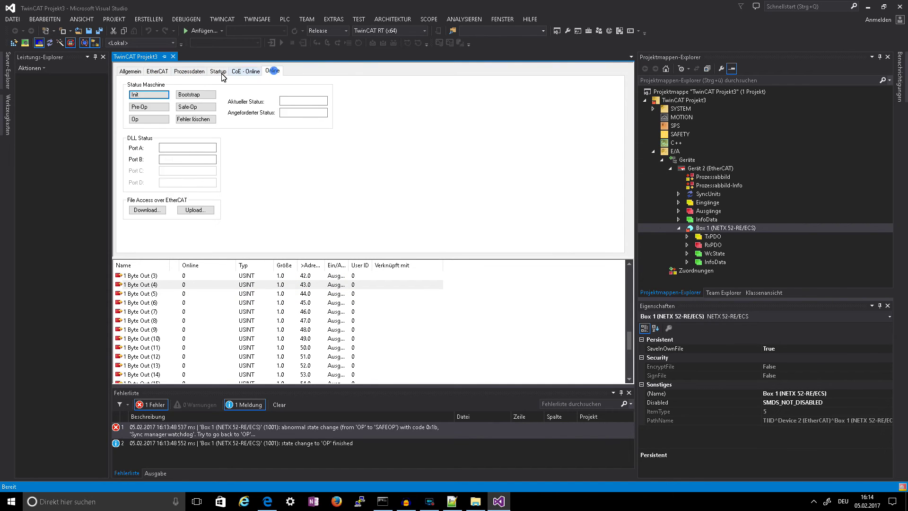
pyautogui.click(131, 71)
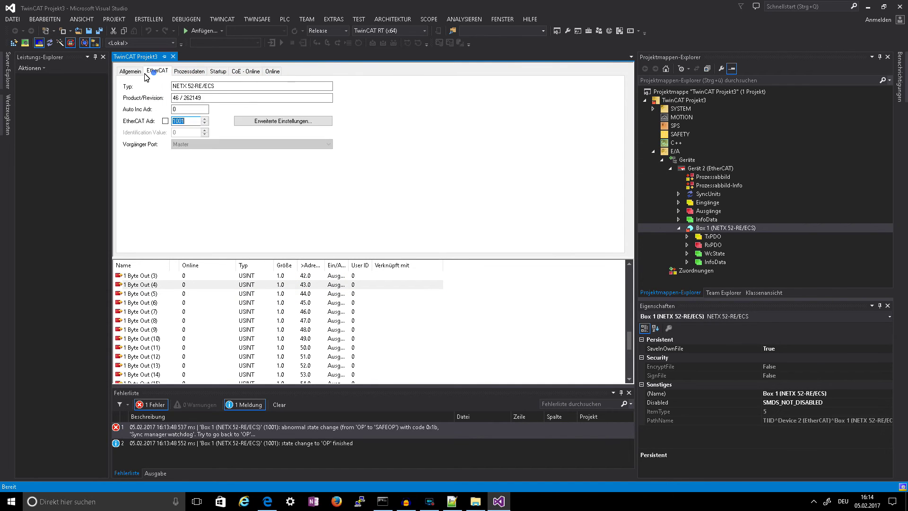
# Load the saved raspbee PuTTY session, change the host to 192.168.178.80 and connect
pyautogui.rightClick(360, 501)
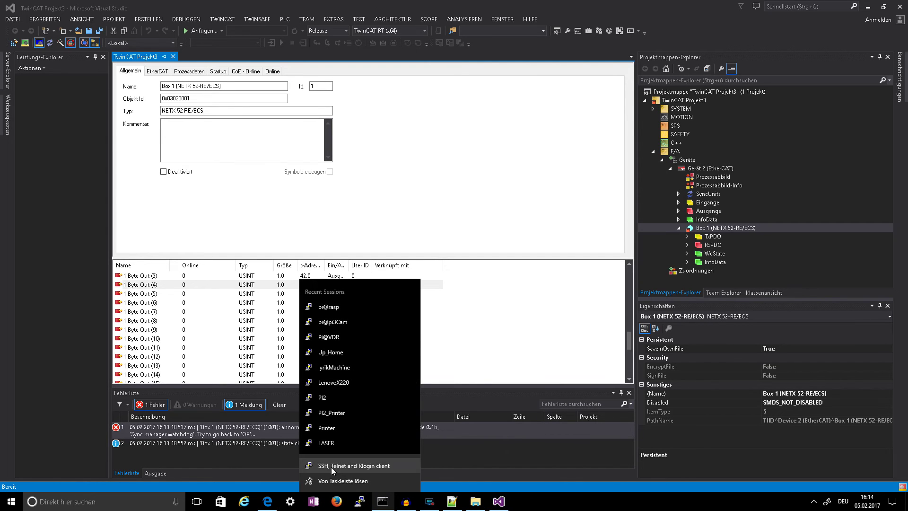
pyautogui.click(344, 466)
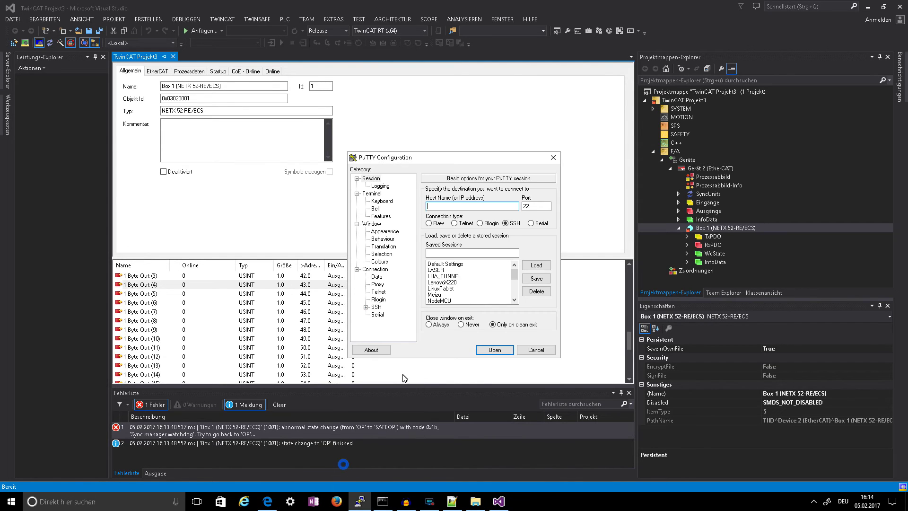
pyautogui.click(485, 283)
pyautogui.scroll(-5, 485, 288)
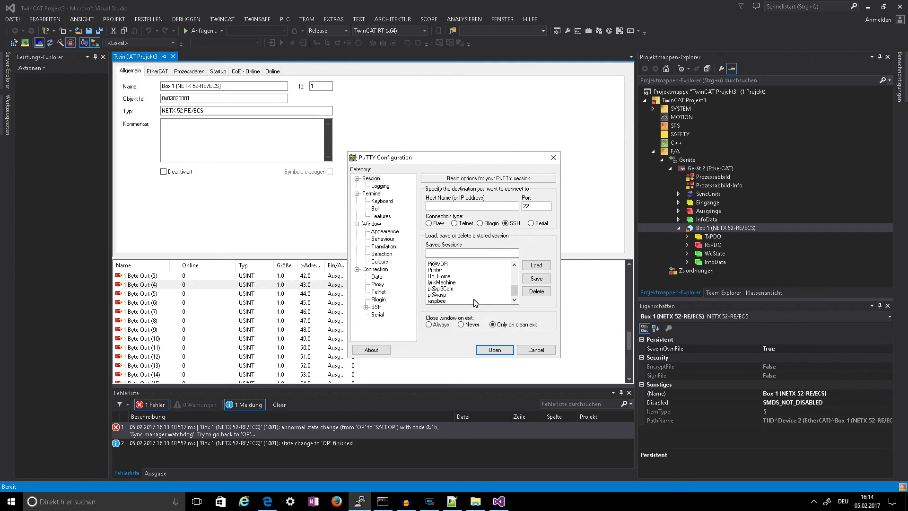
pyautogui.click(454, 300)
pyautogui.click(537, 265)
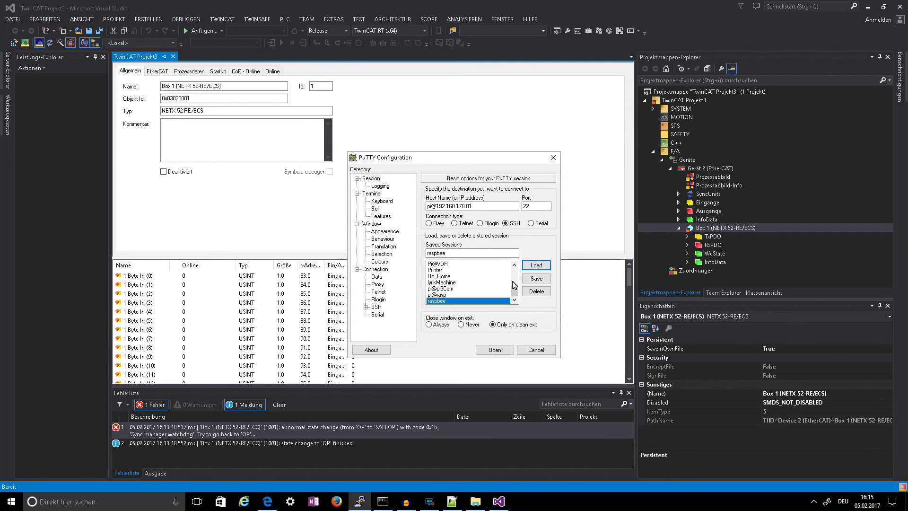
pyautogui.click(497, 206)
pyautogui.press('BackSpace')
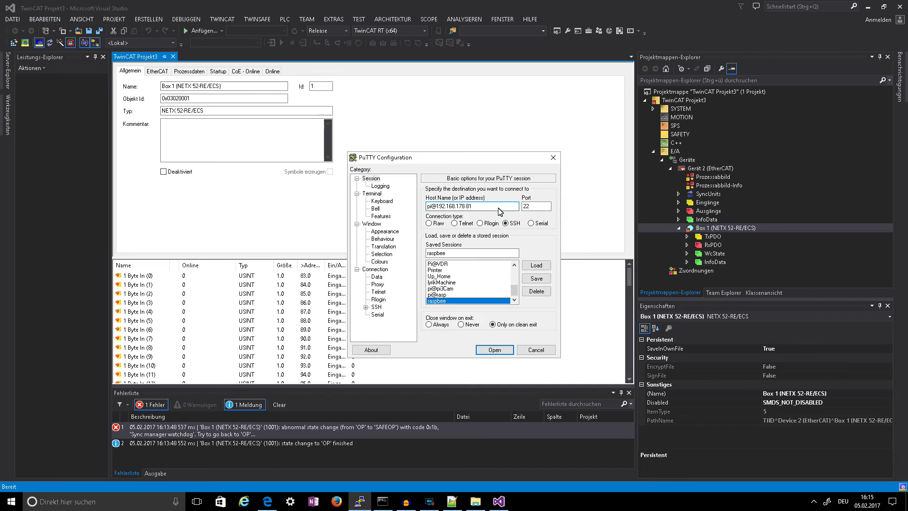
pyautogui.press('Return')
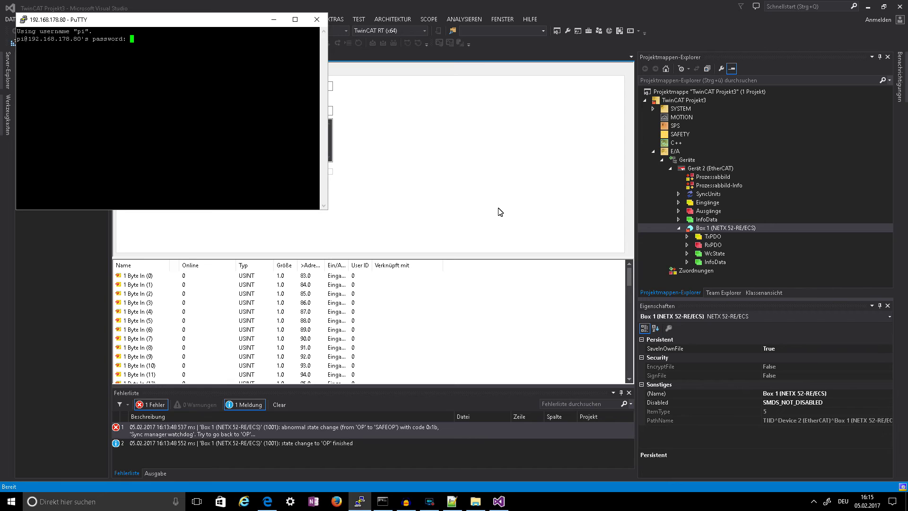
# Log in to the Pi and change into the V1.0.0.1/Example folder, listing each directory
pyautogui.press('Return')
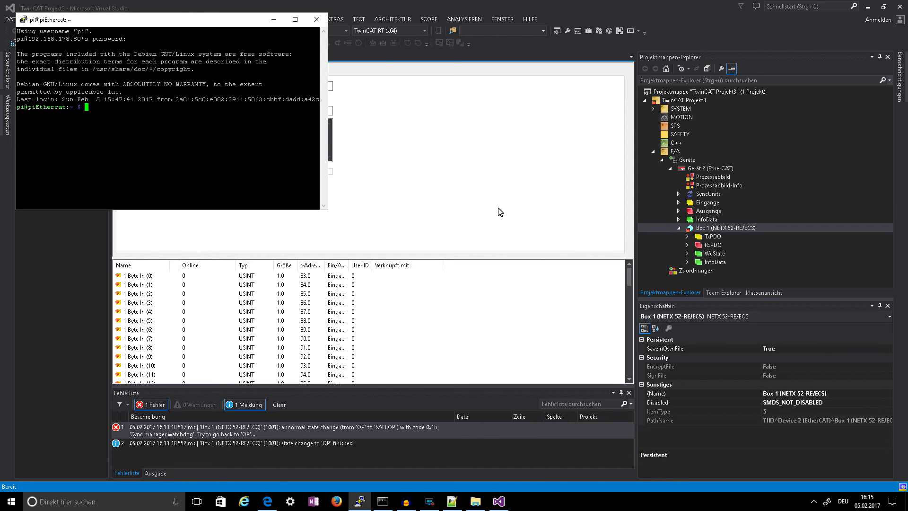
pyautogui.write('ls')
pyautogui.press('Return')
pyautogui.write('cd V')
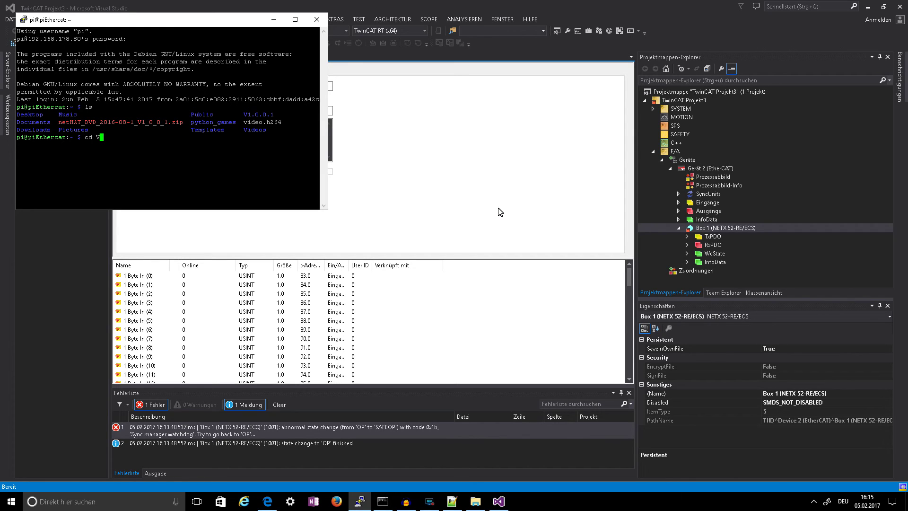
pyautogui.write('1')
pyautogui.press('Tab')
pyautogui.press('Return')
pyautogui.write('ls')
pyautogui.press('Return')
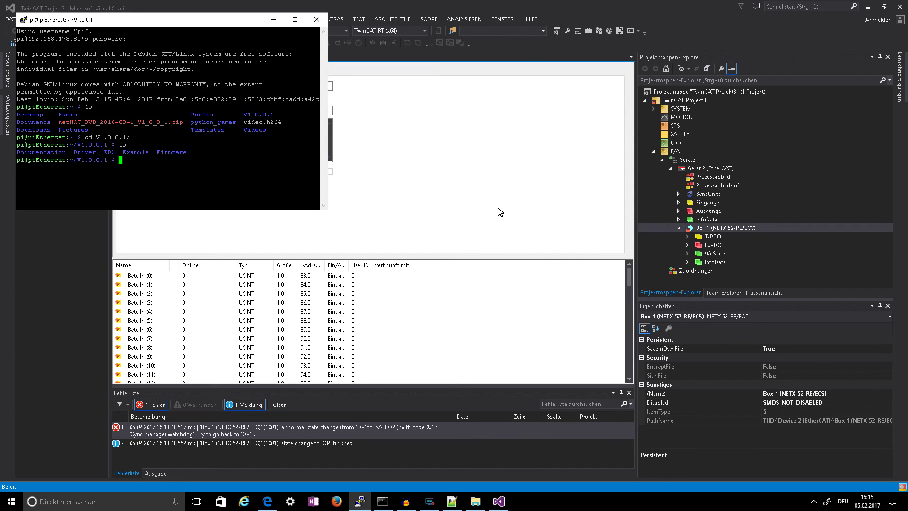
pyautogui.write('cd Ex')
pyautogui.press('Tab')
pyautogui.press('Return')
pyautogui.write('ls')
pyautogui.press('Return')
# Build the example with make and run sudo ./cifxsample
pyautogui.write('make')
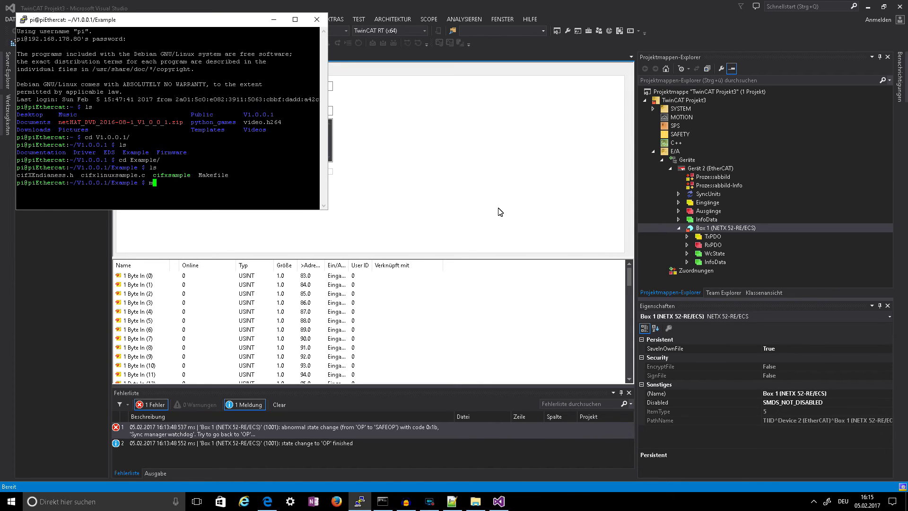
pyautogui.press('Return')
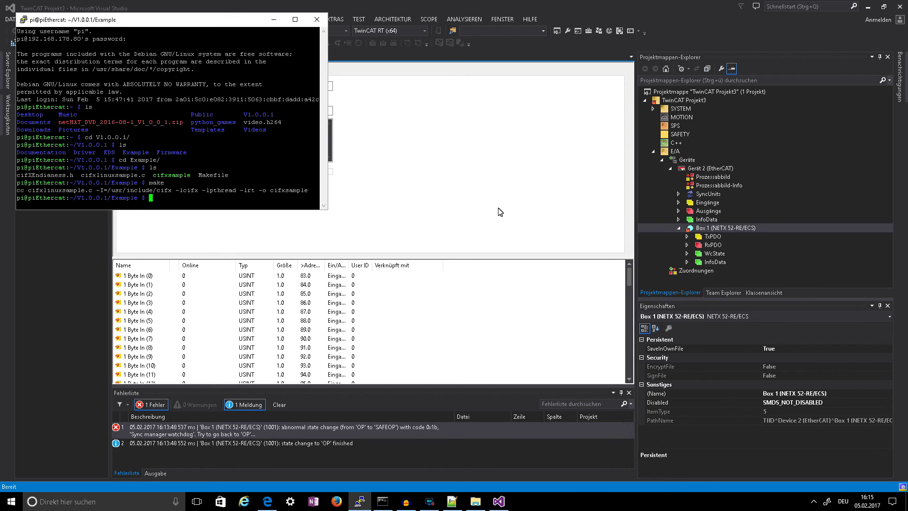
pyautogui.write('sudo a')
pyautogui.press('BackSpace')
pyautogui.write('./cr')
pyautogui.press('BackSpace')
pyautogui.write('ig')
pyautogui.press('BackSpace')
pyautogui.write('f')
pyautogui.press('Tab')
pyautogui.press('Return')
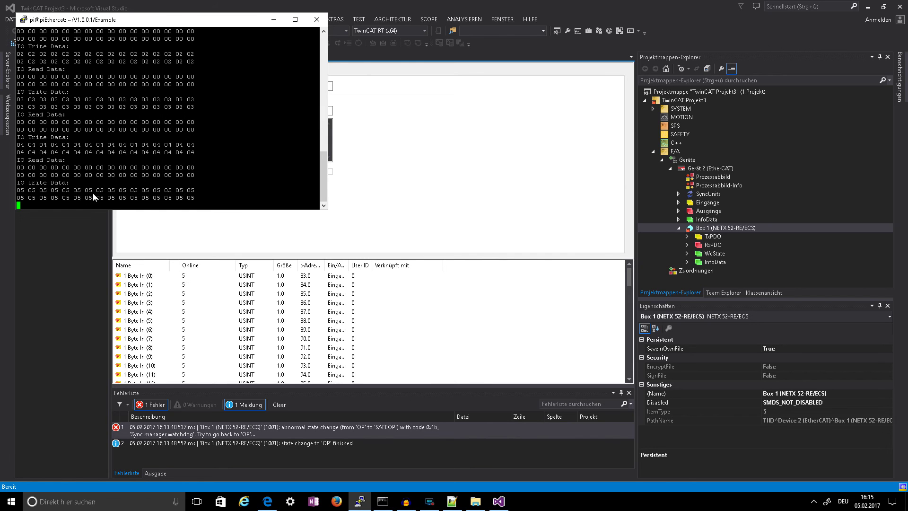
# Compare Box 1's climbing input values with the Pi's counter, then bring the all-zero Byte Out rows into view
pyautogui.click(186, 276)
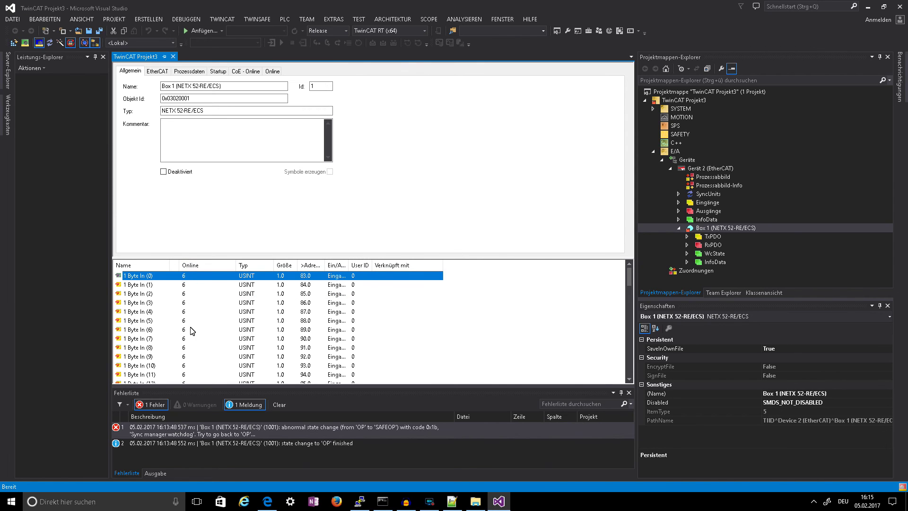
pyautogui.scroll(-10, 196, 333)
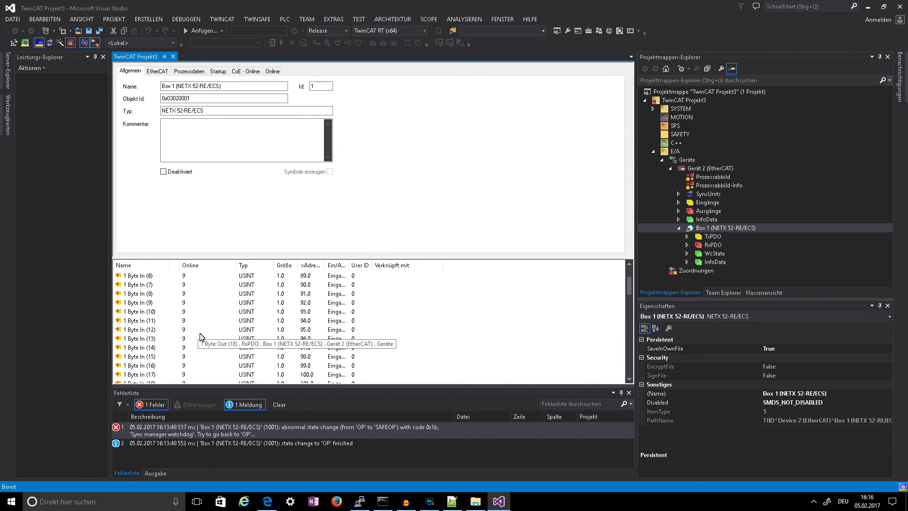
pyautogui.scroll(10, 199, 333)
pyautogui.hotkey('alt', 'Tab')
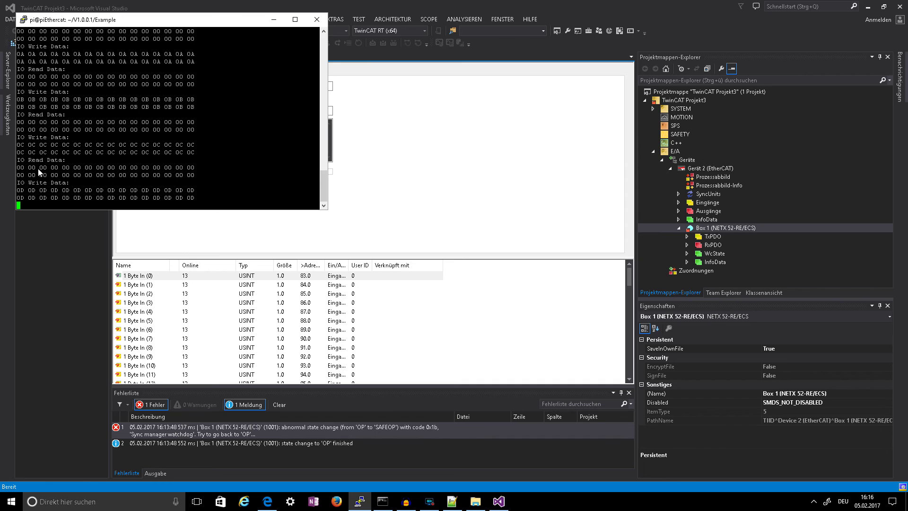
pyautogui.click(187, 312)
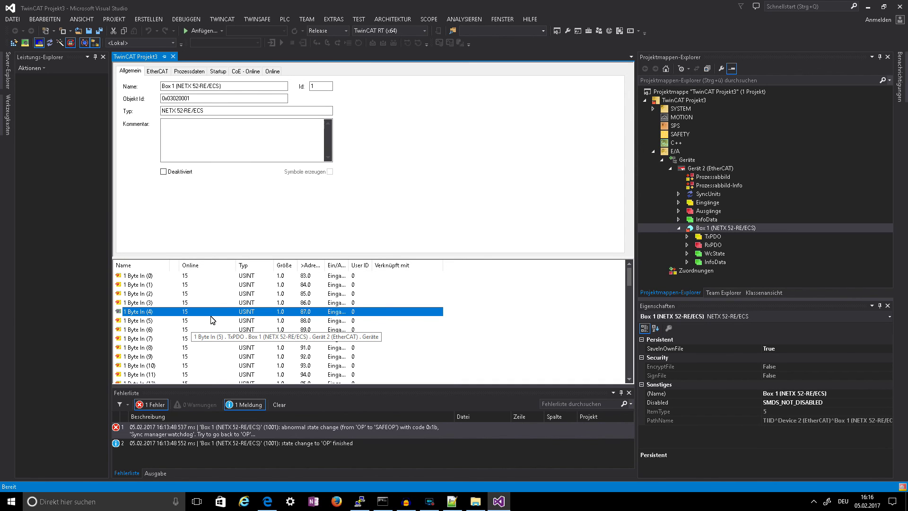
pyautogui.scroll(-6, 222, 315)
pyautogui.scroll(-5, 222, 316)
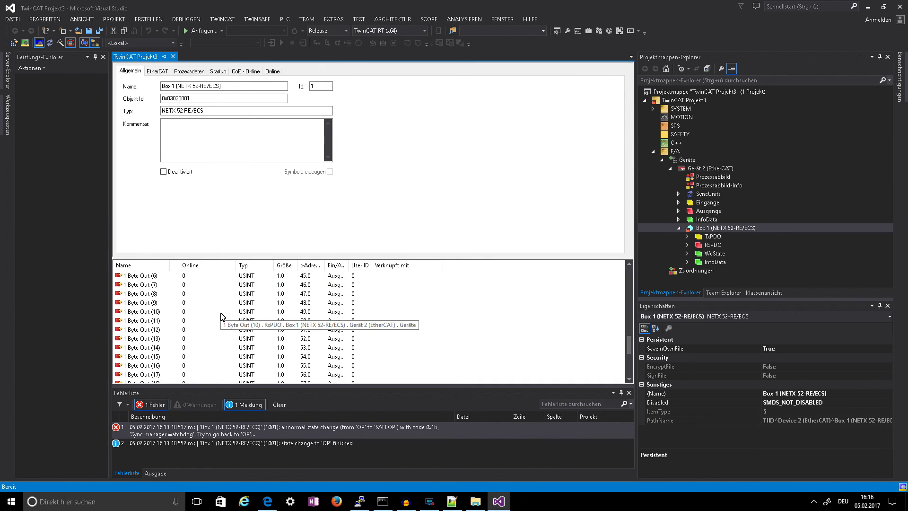
pyautogui.scroll(1, 219, 318)
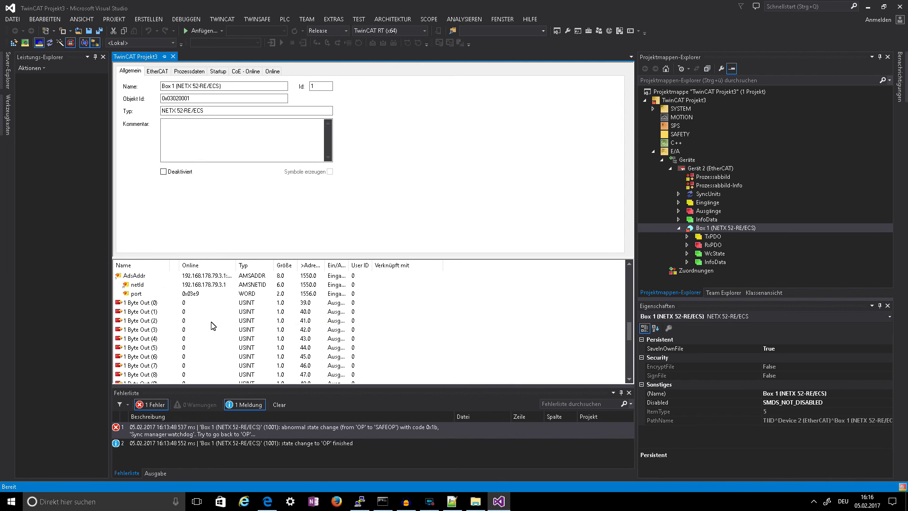
# Open and dismiss the variable link settings of 1 Byte Out (0) twice
pyautogui.doubleClick(189, 305)
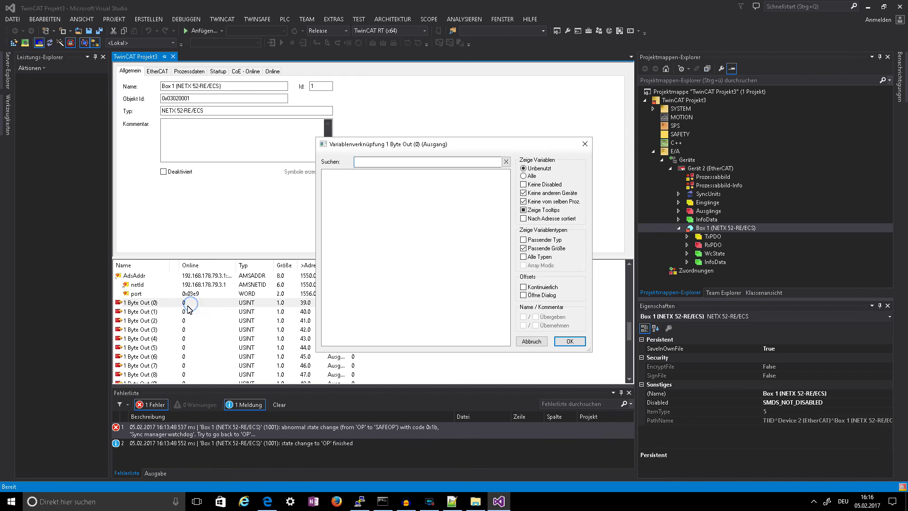
pyautogui.click(532, 341)
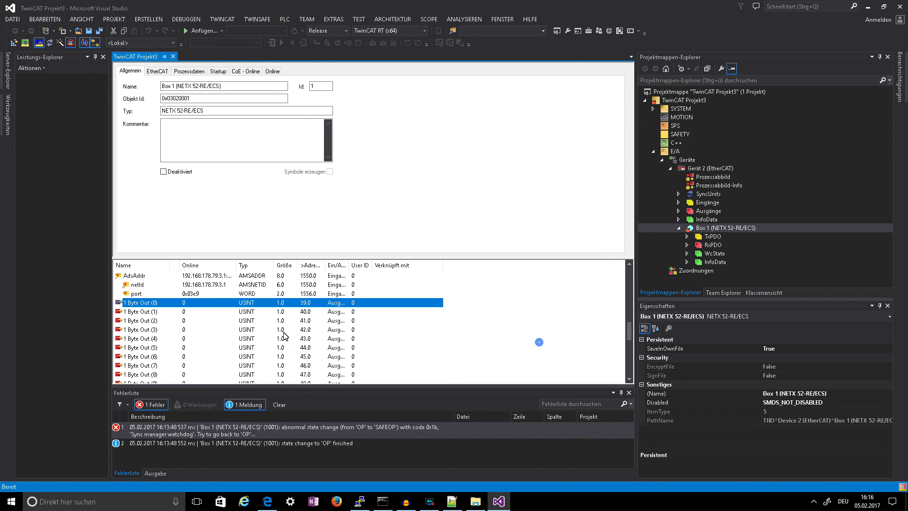
pyautogui.doubleClick(155, 305)
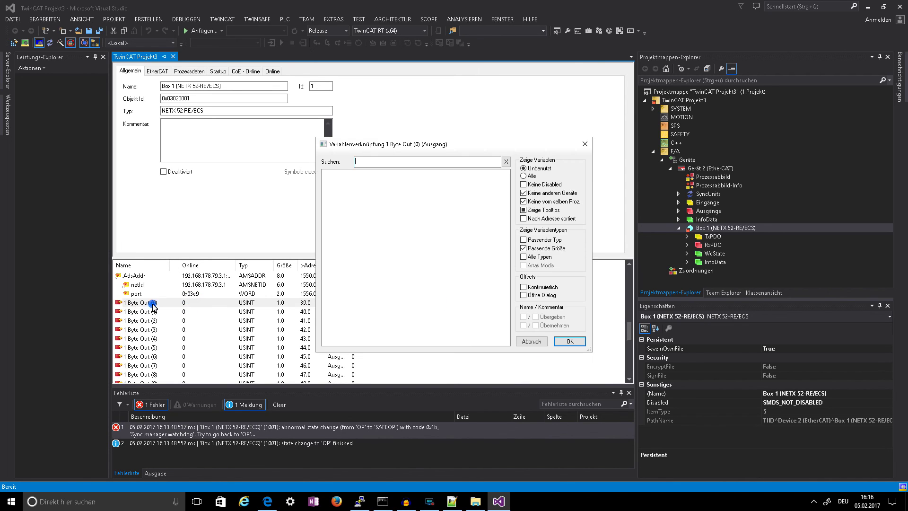
pyautogui.click(570, 341)
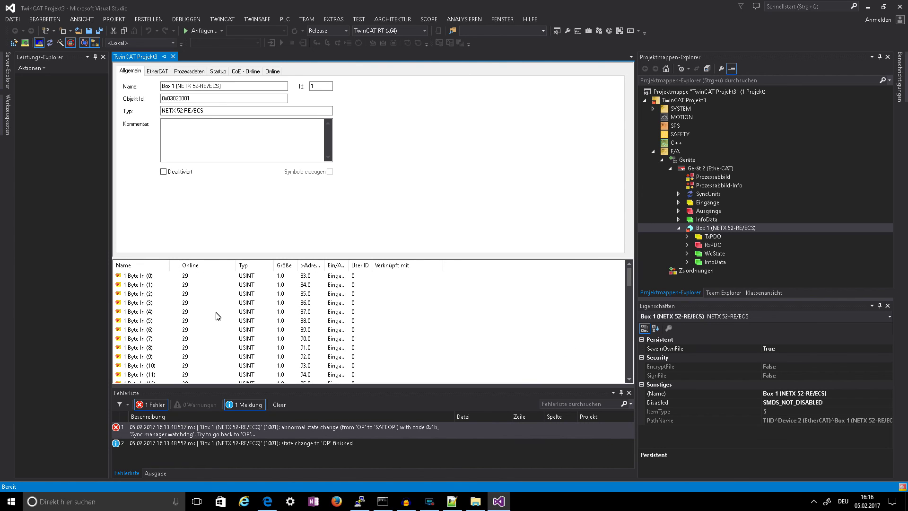
# Online-write the value 123 (Dec) to 1 Byte Out (0)
pyautogui.rightClick(148, 304)
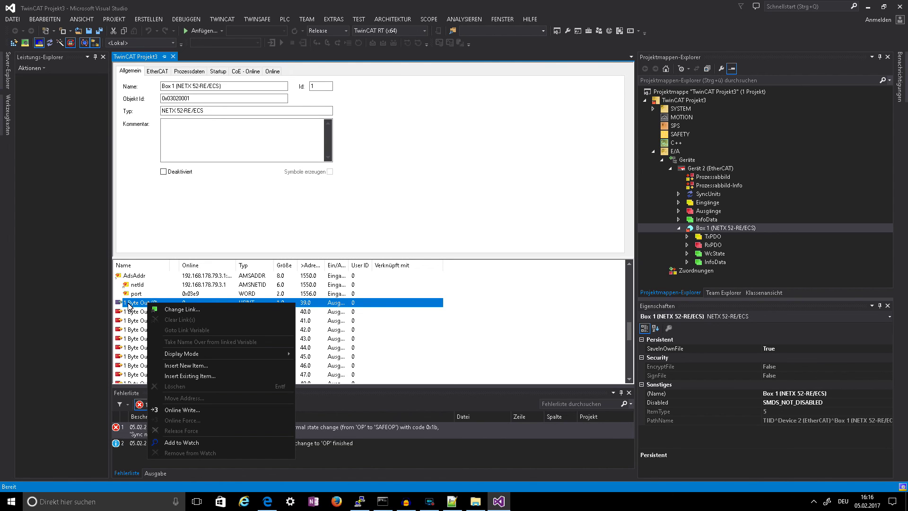
pyautogui.click(215, 409)
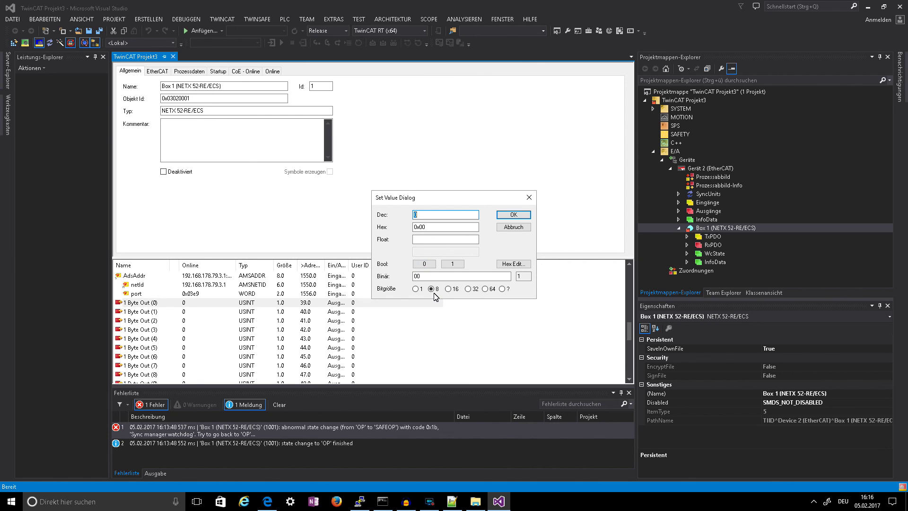
pyautogui.write('123')
pyautogui.click(504, 216)
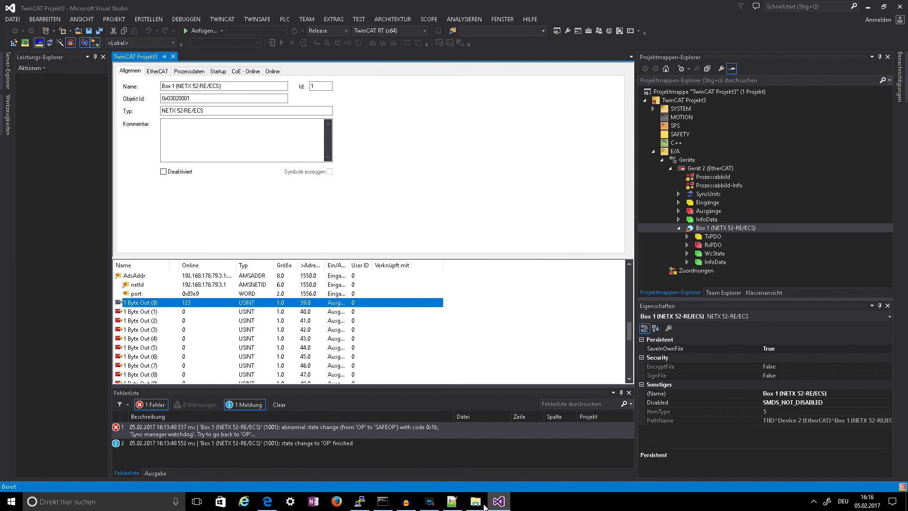
# Bring the PuTTY terminal forward to check for 7B in the IO Read Data
pyautogui.click(360, 502)
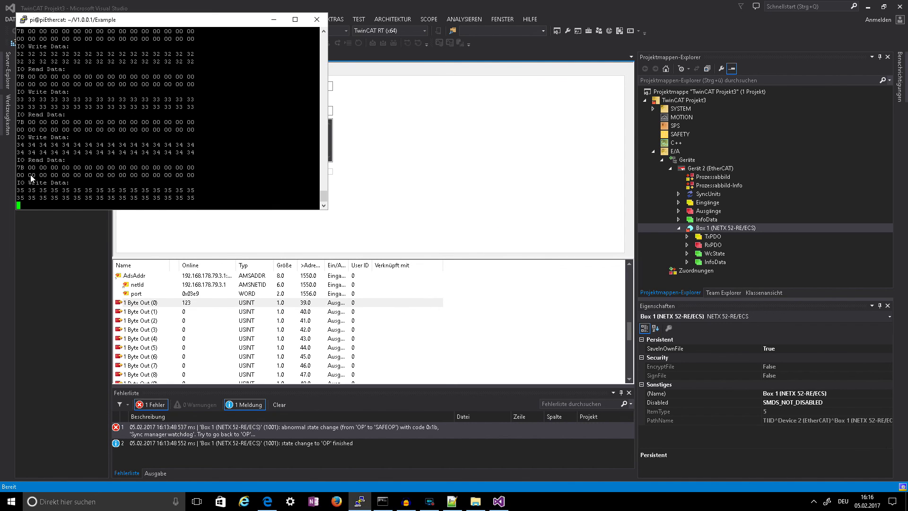